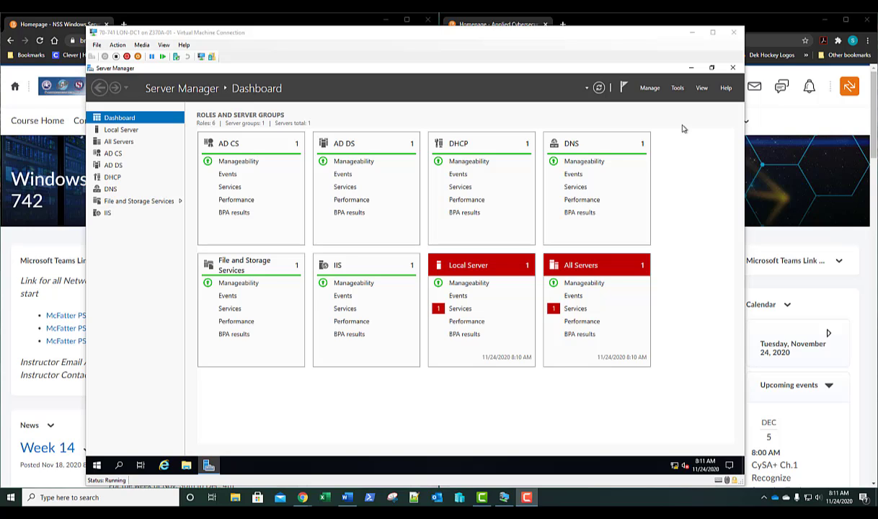
Open the DHCP console, enlarge its window and tree pane, and expand lon-dc1.adatum.com down to the IPv4 contents.
{"action": "left_click", "coordinate": [678, 89]}
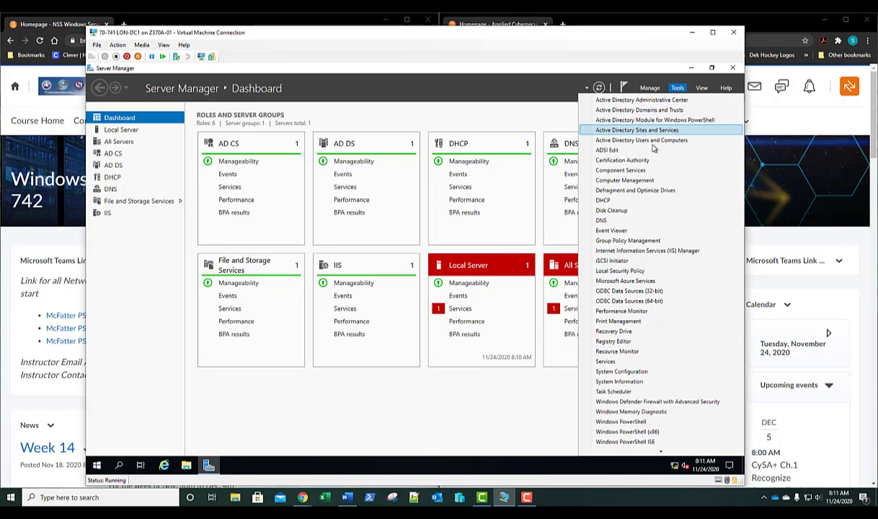
{"action": "left_click", "coordinate": [617, 202]}
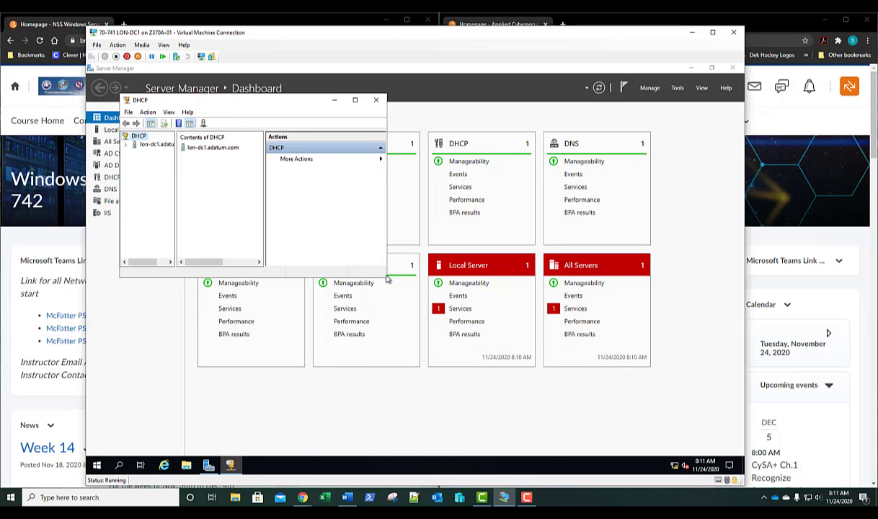
{"action": "left_click_drag", "start_coordinate": [387, 277], "coordinate": [667, 420]}
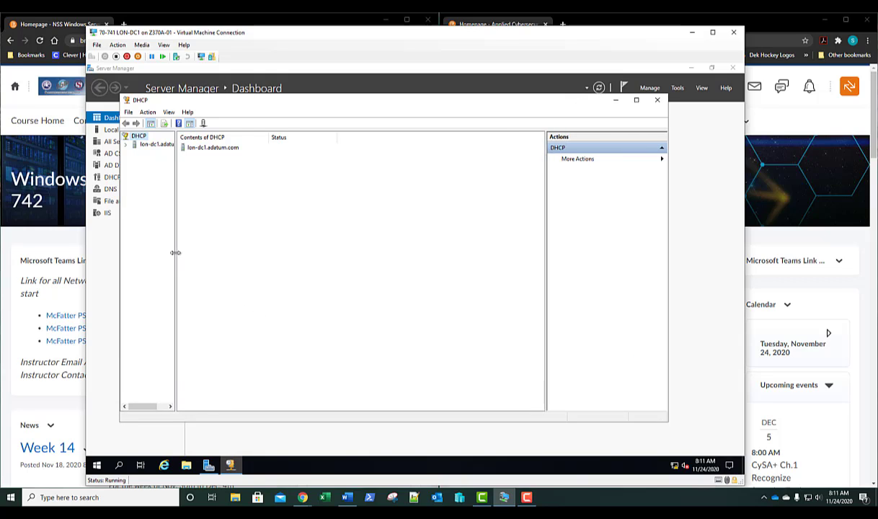
{"action": "left_click_drag", "start_coordinate": [176, 250], "coordinate": [208, 253]}
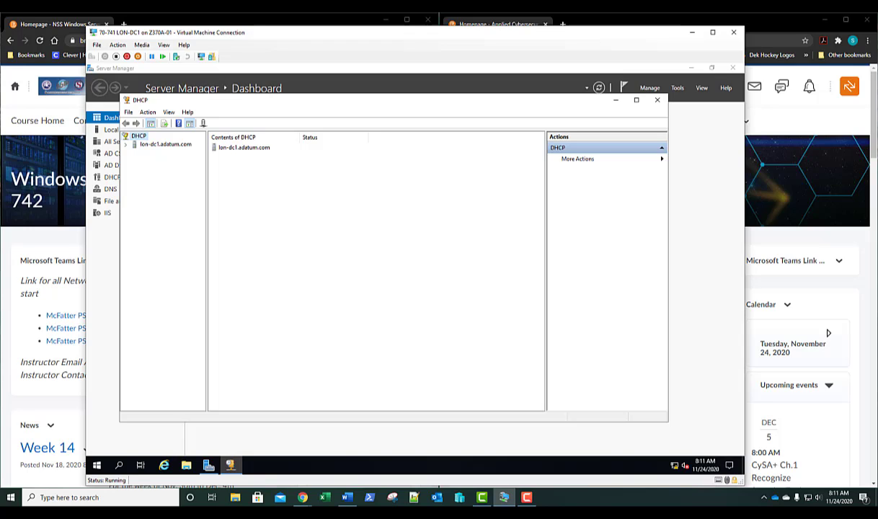
{"action": "left_click", "coordinate": [147, 147]}
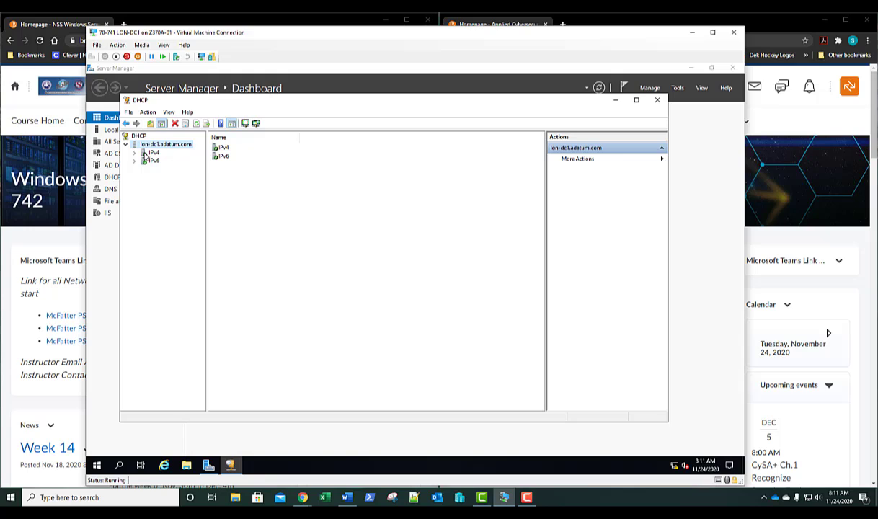
{"action": "left_click", "coordinate": [146, 153]}
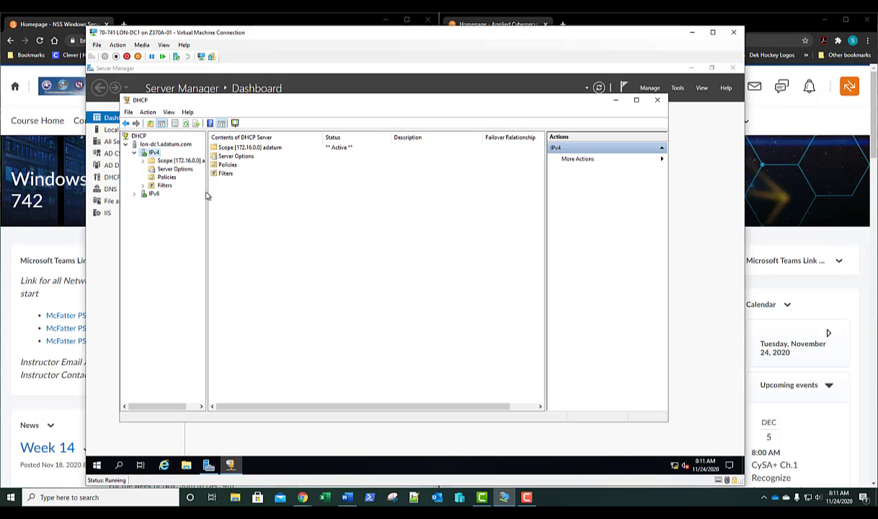
{"action": "left_click_drag", "start_coordinate": [207, 196], "coordinate": [237, 205]}
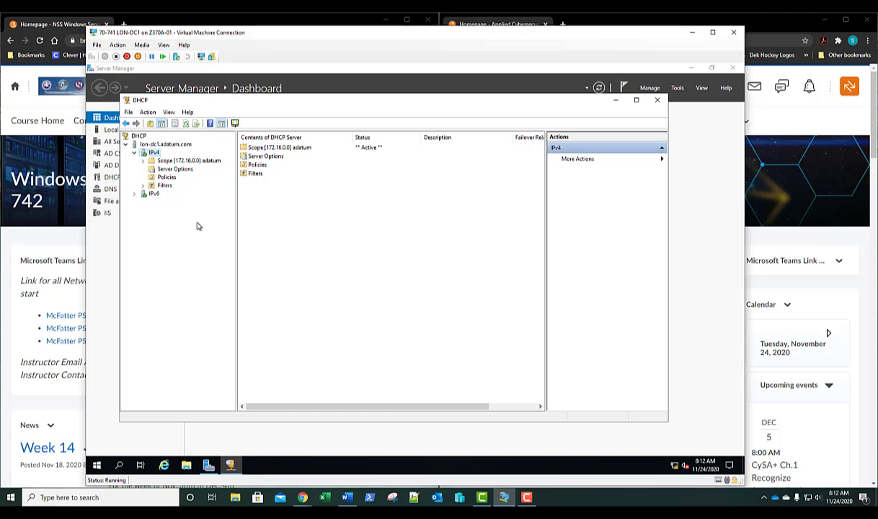
Start a new IPv4 scope and name it Corporate Office.
{"action": "right_click", "coordinate": [152, 154]}
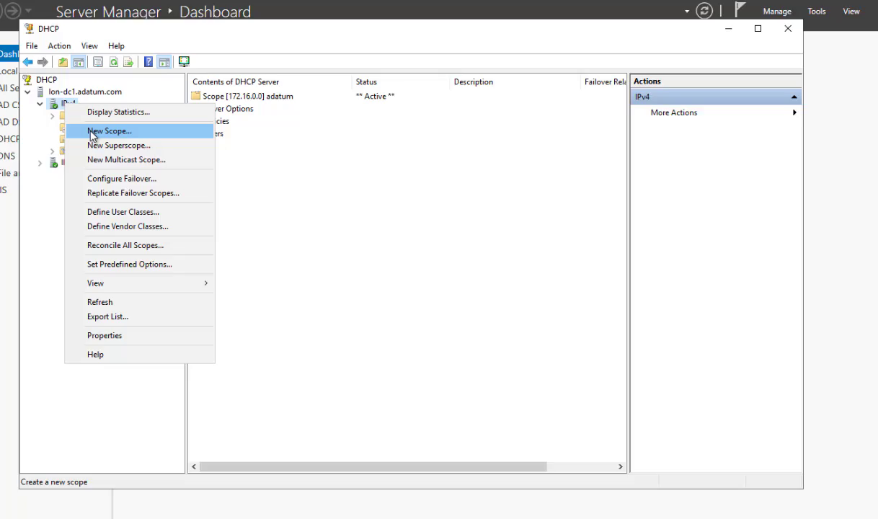
{"action": "left_click", "coordinate": [173, 173]}
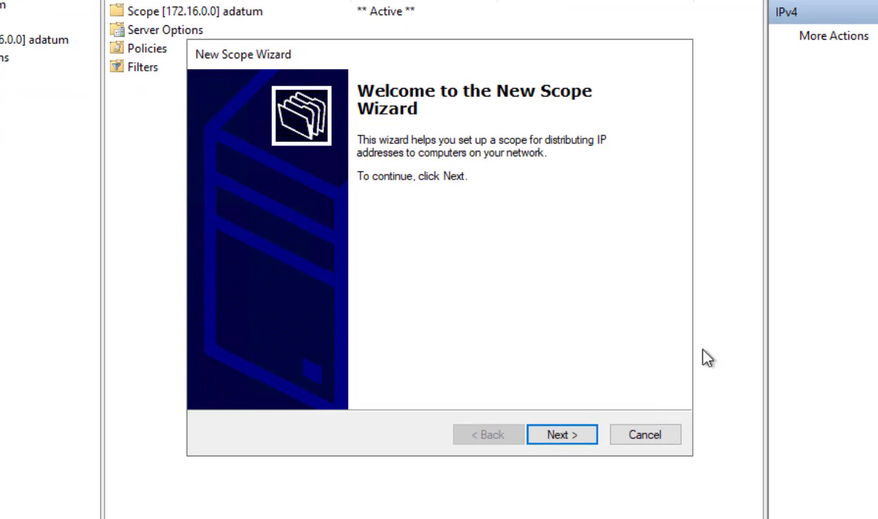
{"action": "left_click", "coordinate": [574, 437]}
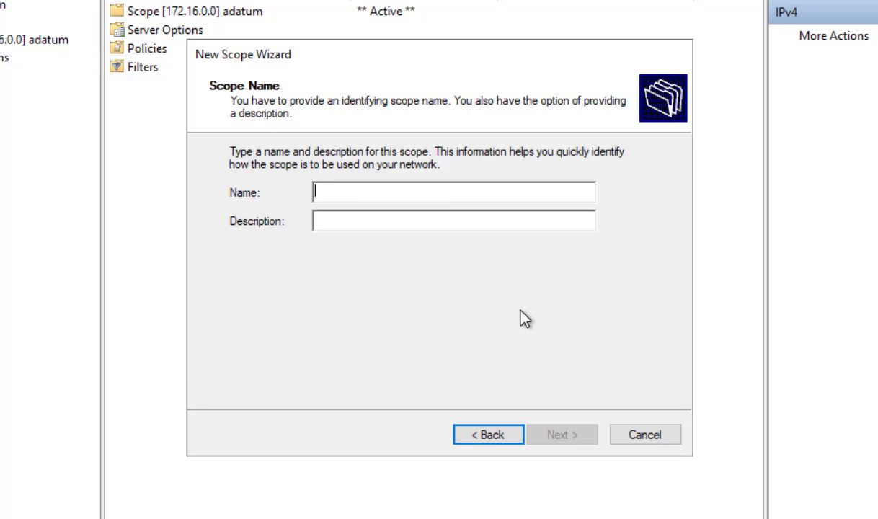
{"action": "type", "text": "Corpora"}
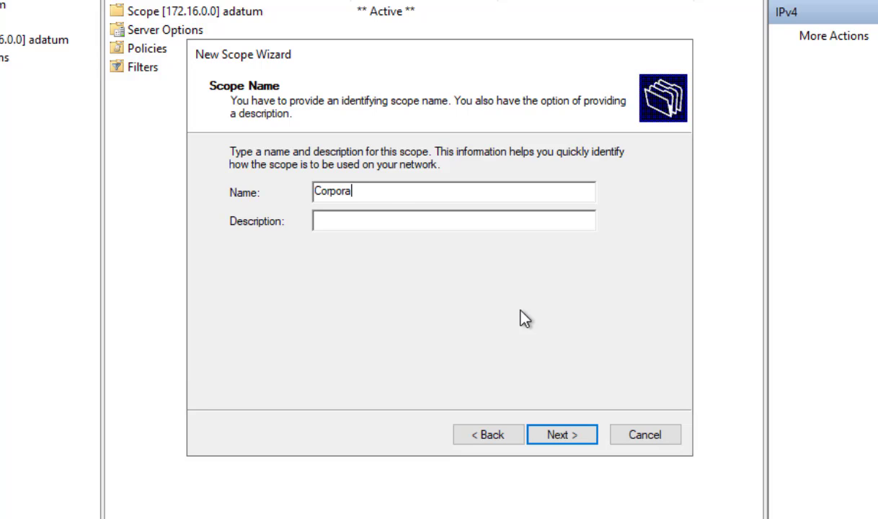
{"action": "type", "text": "te Office"}
{"action": "left_click", "coordinate": [562, 439]}
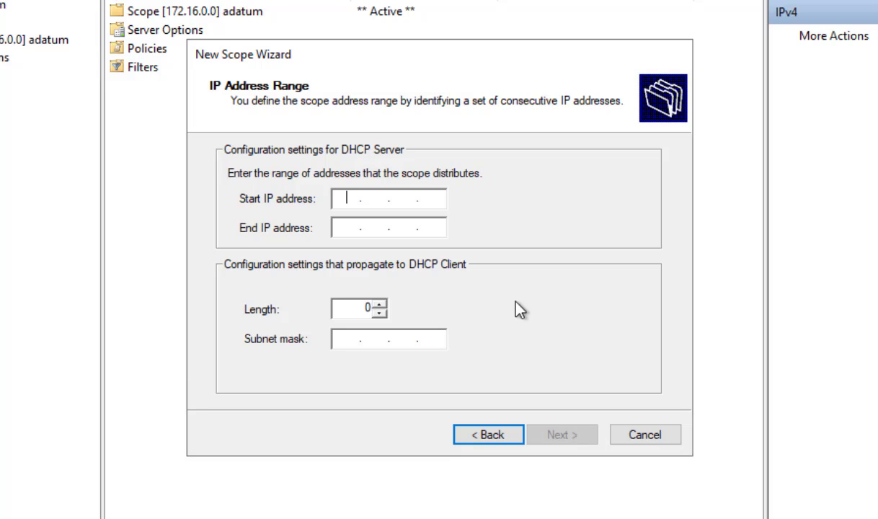
Set the scope's address range to 10.0.0.1 through 10.0.0.100 with subnet mask 255.255.255.0.
{"action": "type", "text": "10.0.0.1"}
{"action": "key", "text": "Tab"}
{"action": "type", "text": "10.0.0.100"}
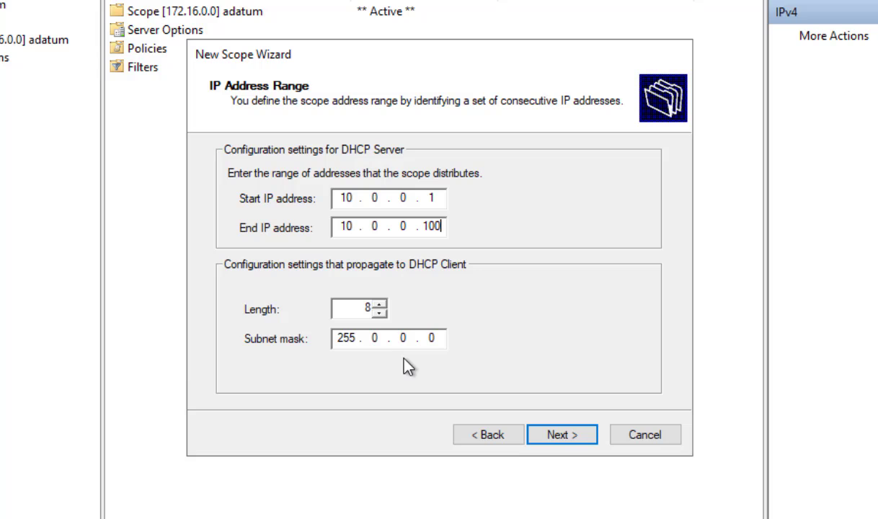
{"action": "double_click", "coordinate": [371, 336]}
{"action": "type", "text": "255255"}
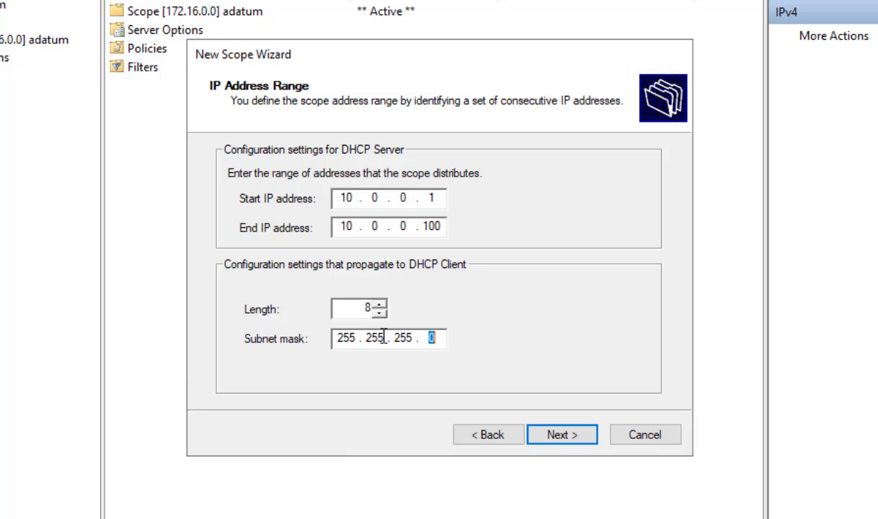
{"action": "left_click", "coordinate": [559, 436]}
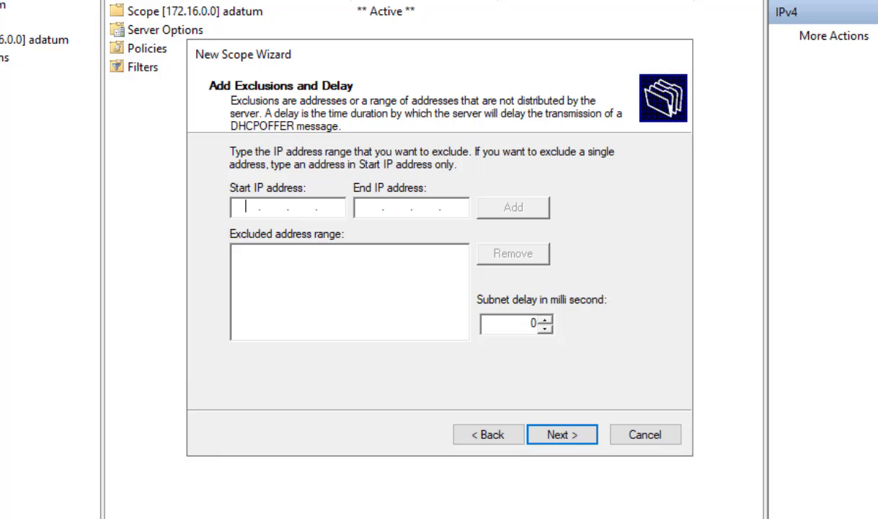
Exclude the addresses 10.0.0.1 to 10.0.0.10 from the scope's distribution.
{"action": "type", "text": "10.0.0.1"}
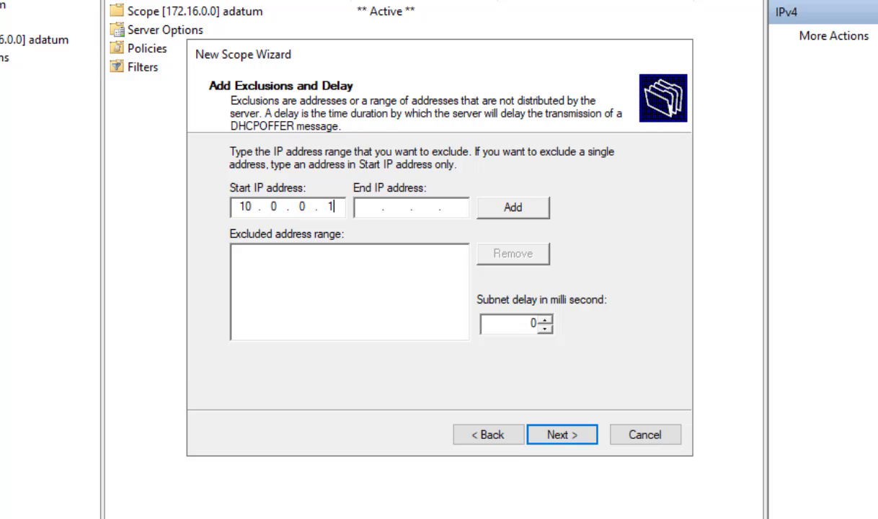
{"action": "key", "text": "Tab"}
{"action": "type", "text": "10.0.0.10"}
{"action": "left_click", "coordinate": [524, 211]}
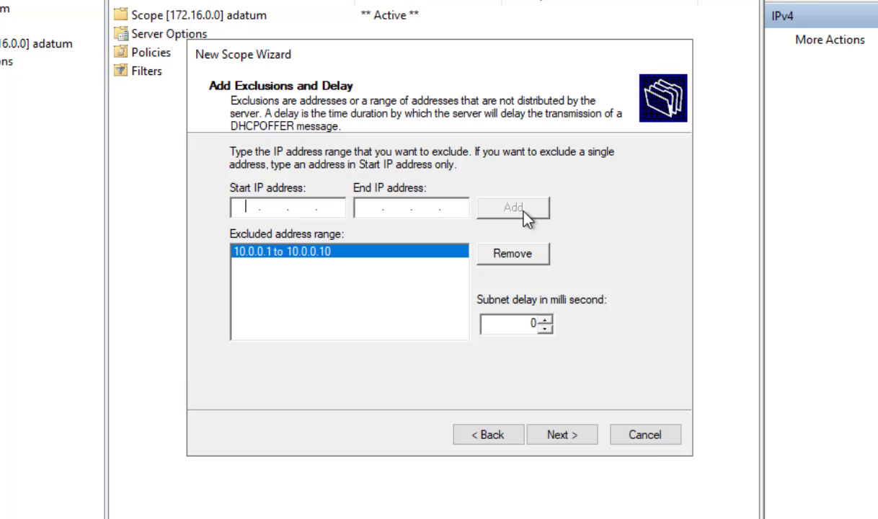
{"action": "left_click", "coordinate": [566, 437]}
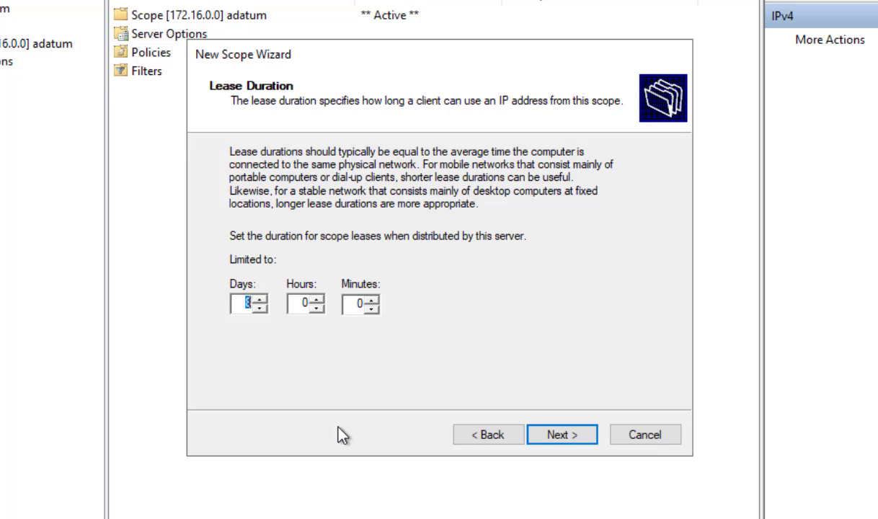
Accept the default lease duration and choose to configure the scope's DHCP options now.
{"action": "left_click", "coordinate": [237, 304]}
{"action": "left_click", "coordinate": [560, 436]}
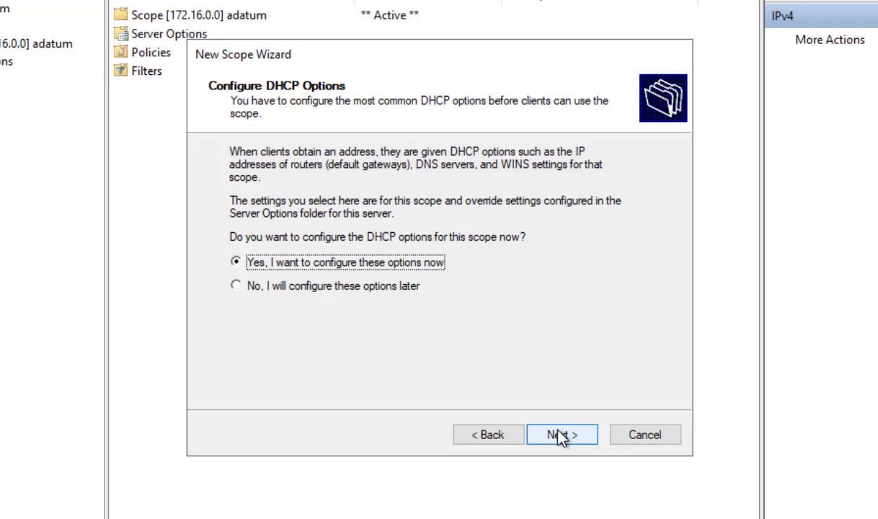
{"action": "left_click", "coordinate": [560, 436]}
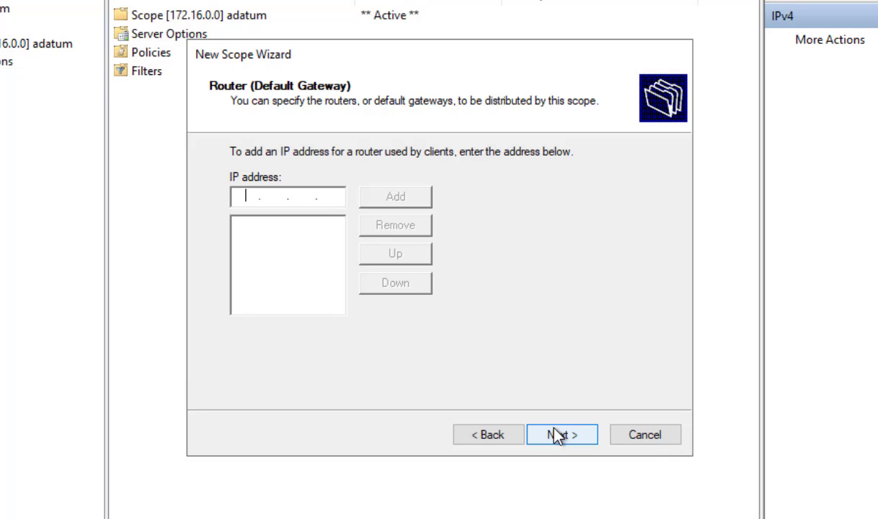
Add 10.0.0.1 as the router (default gateway) distributed by the scope.
{"action": "type", "text": "10 . 0 . 0 . 1"}
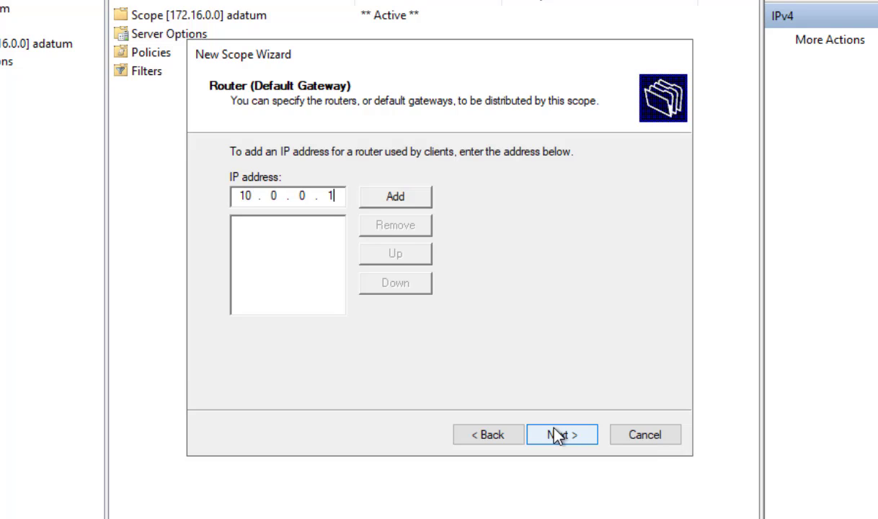
{"action": "left_click", "coordinate": [396, 196]}
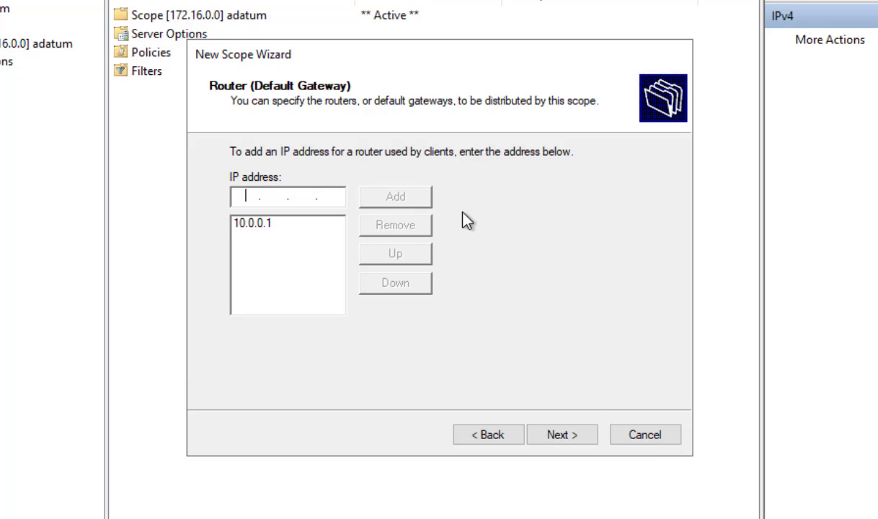
{"action": "left_click", "coordinate": [561, 435]}
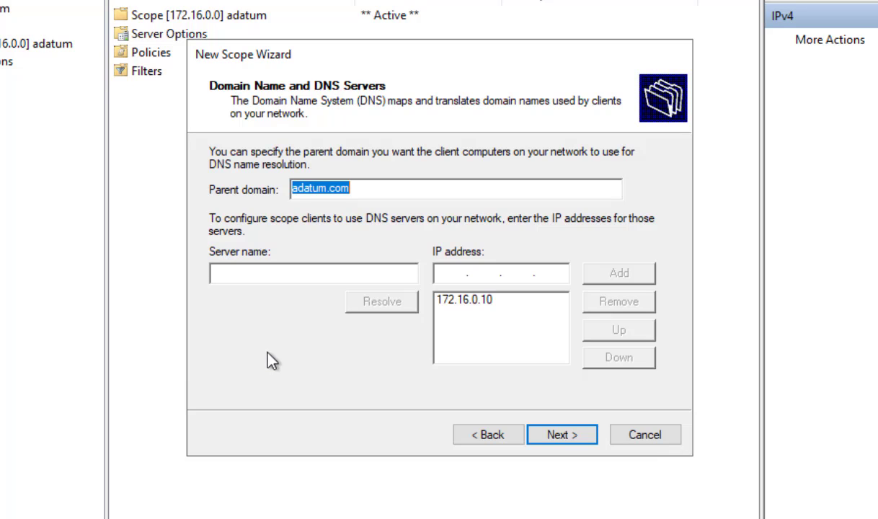
Complete the wizard with the default DNS settings, no WINS server and immediate activation, and expand the new Corporate Office scope.
{"action": "left_click", "coordinate": [569, 436]}
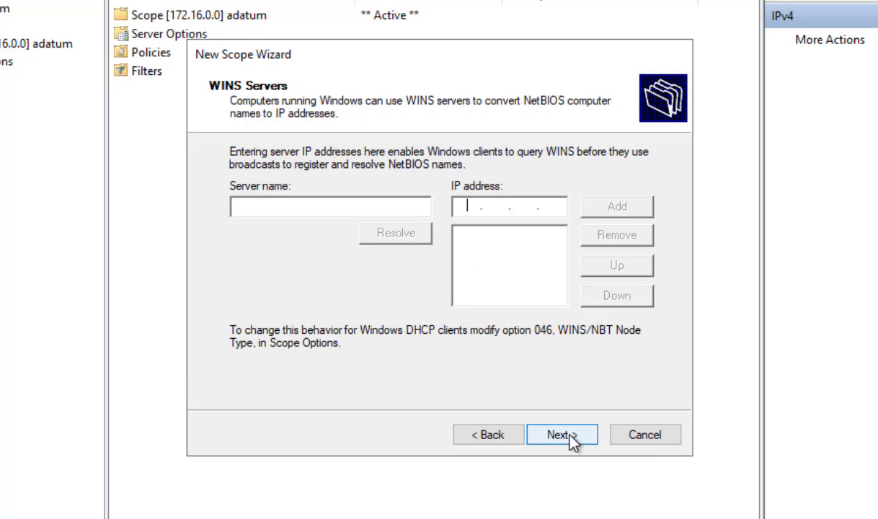
{"action": "left_click", "coordinate": [570, 435]}
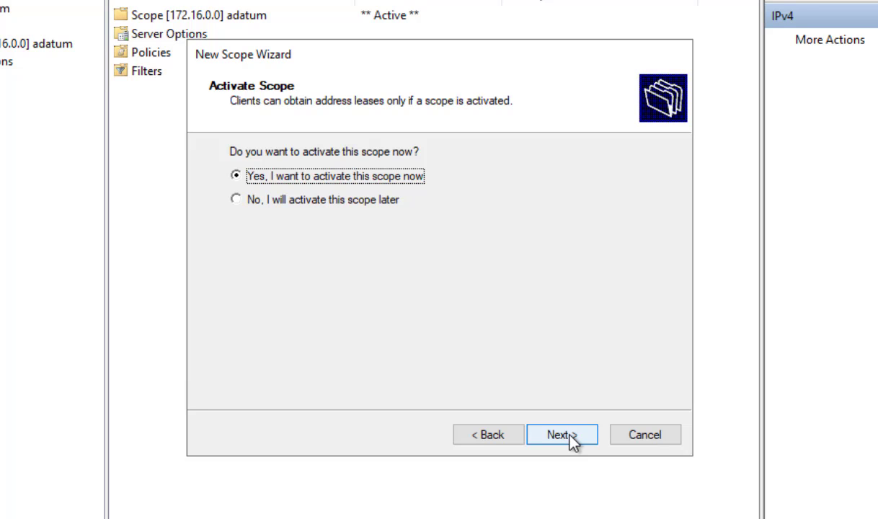
{"action": "left_click", "coordinate": [570, 435]}
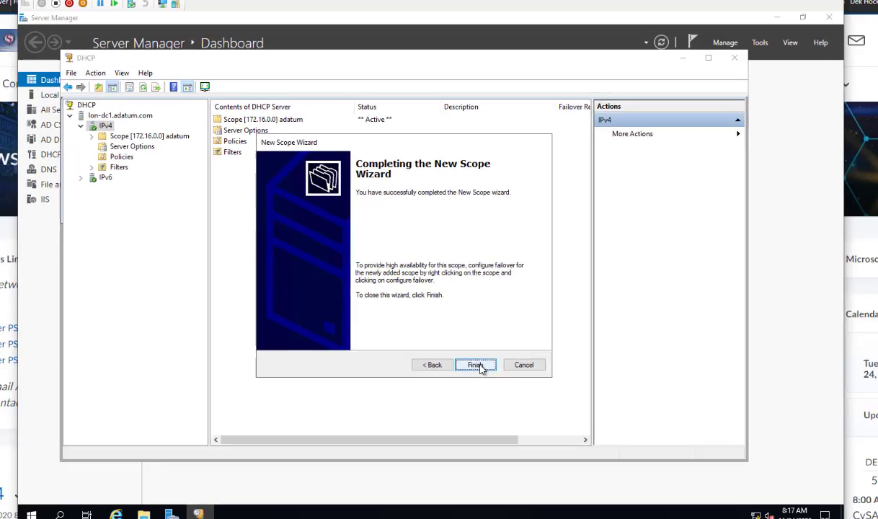
{"action": "left_click", "coordinate": [563, 435]}
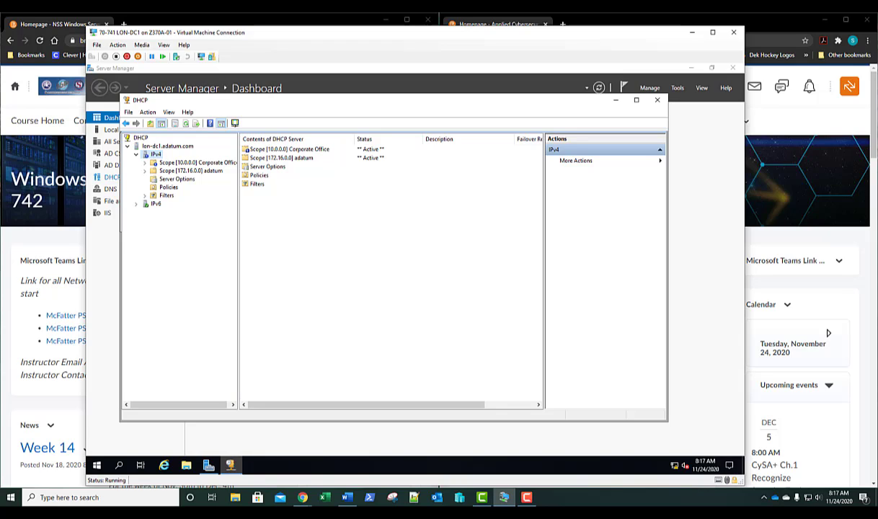
{"action": "left_click", "coordinate": [144, 163]}
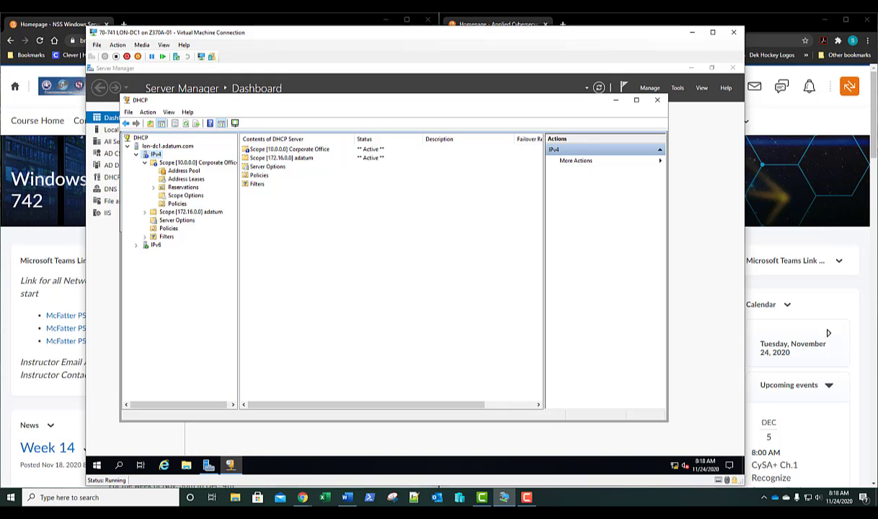
Start a new scope under the server's IPv6 node and name it Corporate Office.
{"action": "left_click", "coordinate": [149, 247]}
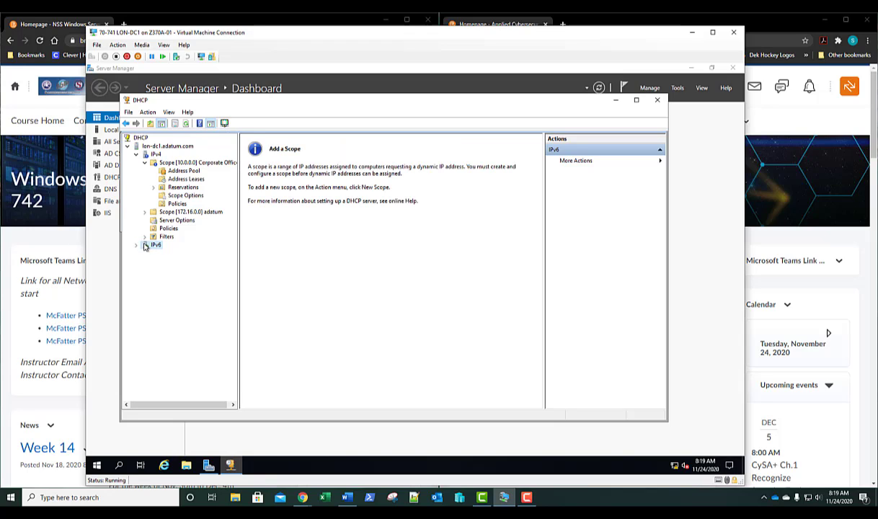
{"action": "double_click", "coordinate": [152, 250]}
{"action": "right_click", "coordinate": [151, 247]}
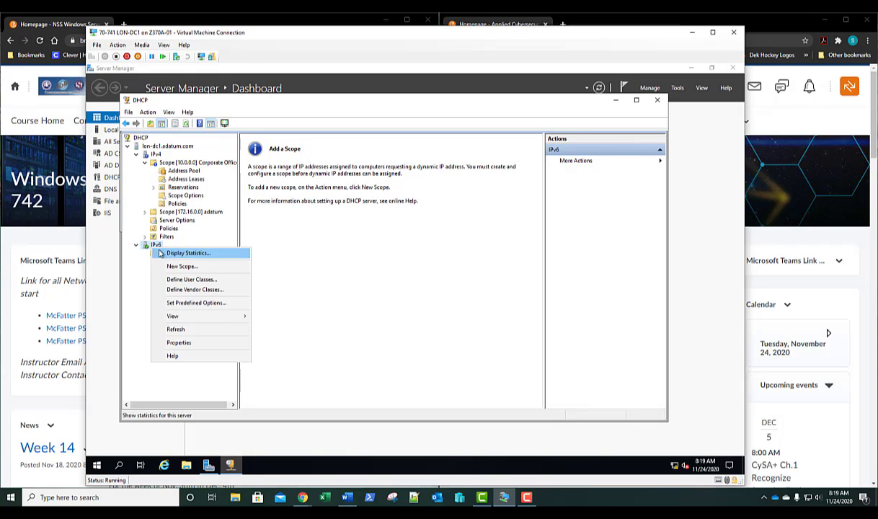
{"action": "left_click", "coordinate": [173, 268]}
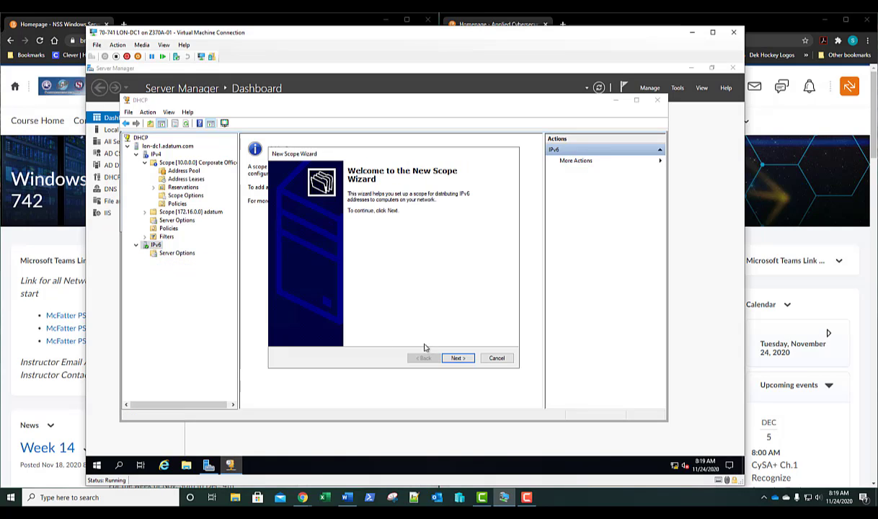
{"action": "left_click", "coordinate": [459, 358]}
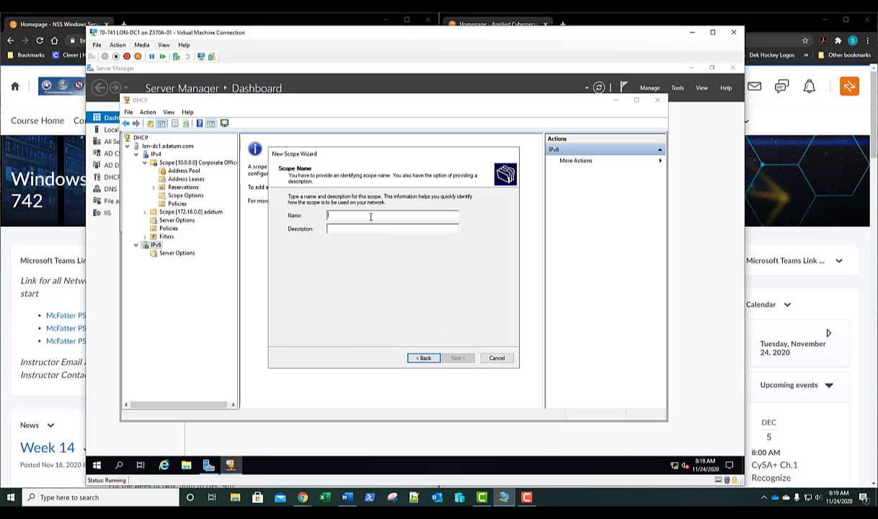
{"action": "type", "text": "C"}
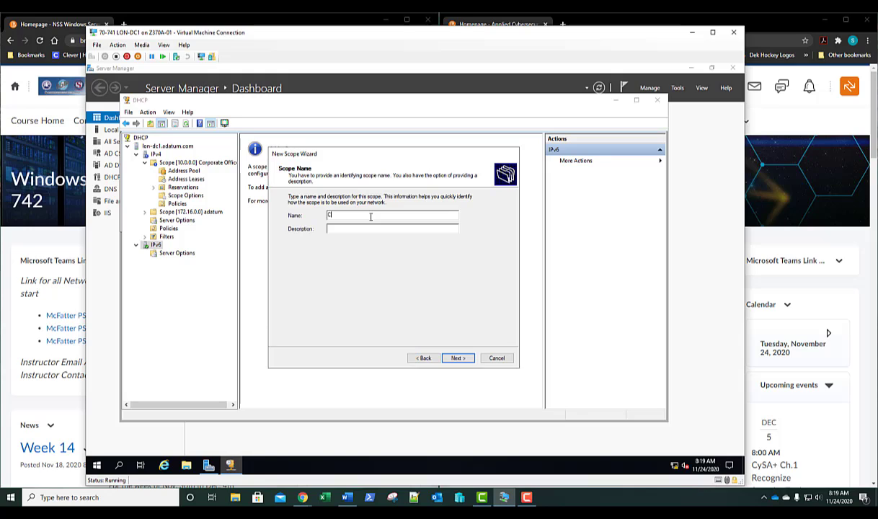
{"action": "type", "text": "orporate Office"}
{"action": "key", "text": "Return"}
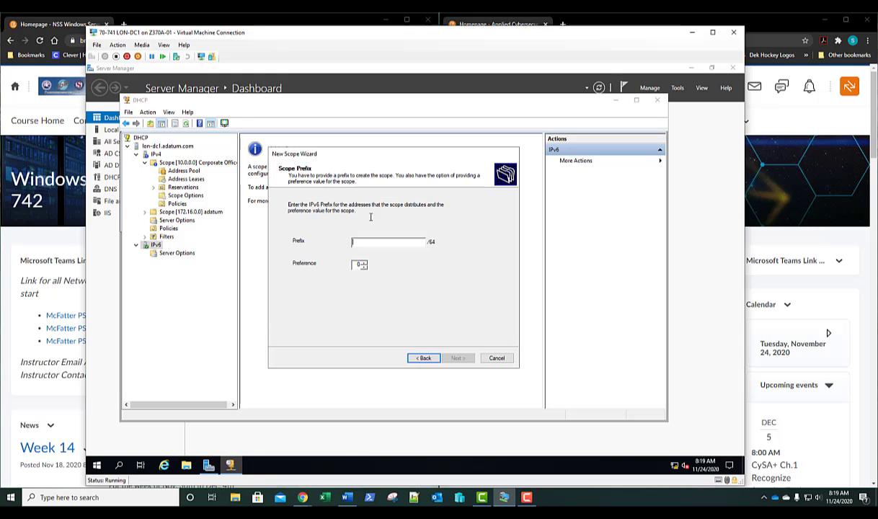
{"action": "left_click", "coordinate": [424, 359]}
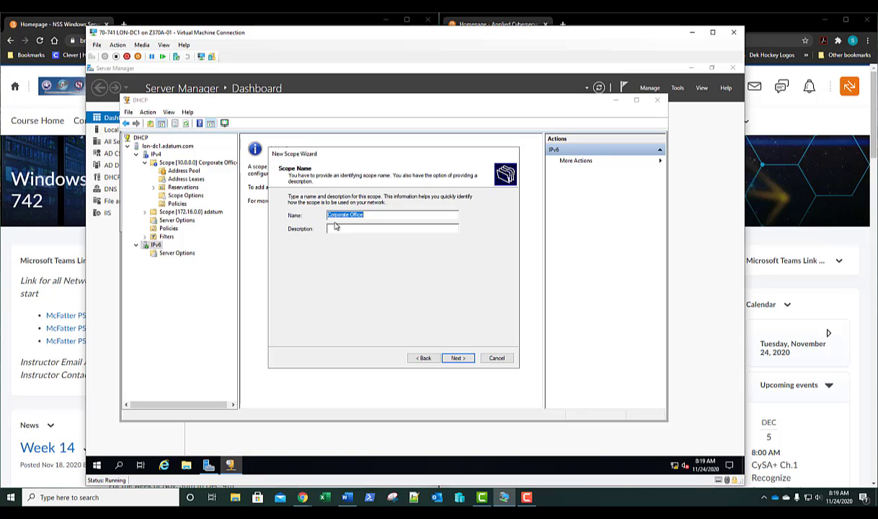
{"action": "left_click", "coordinate": [461, 359]}
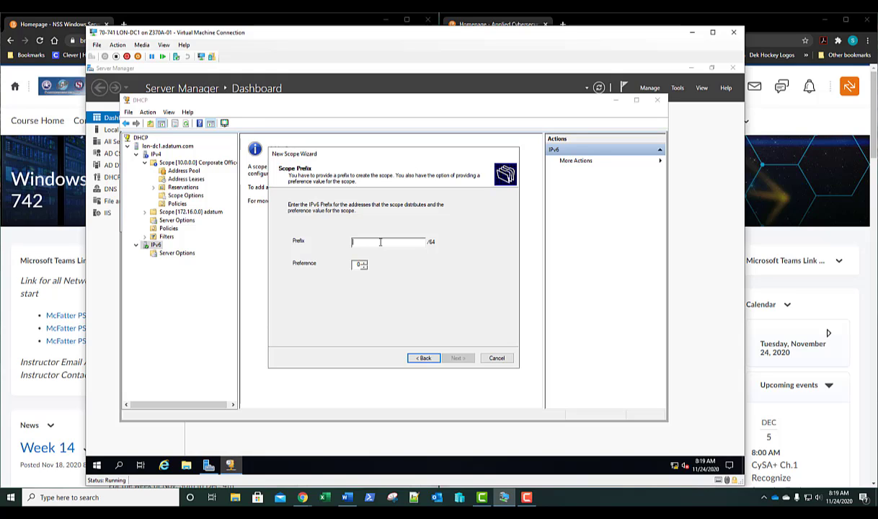
Set the IPv6 scope's prefix to fd00:: and keep the default preference value.
{"action": "type", "text": "fd"}
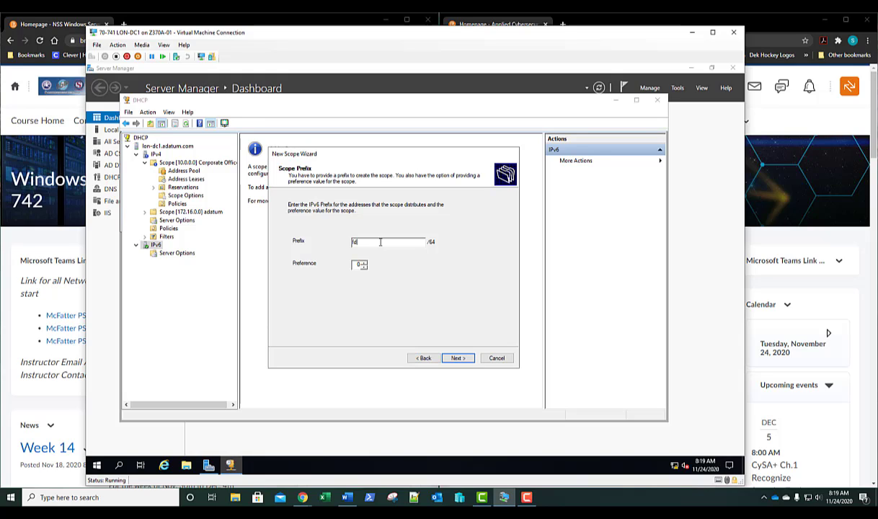
{"action": "type", "text": "00::"}
{"action": "left_click", "coordinate": [457, 358]}
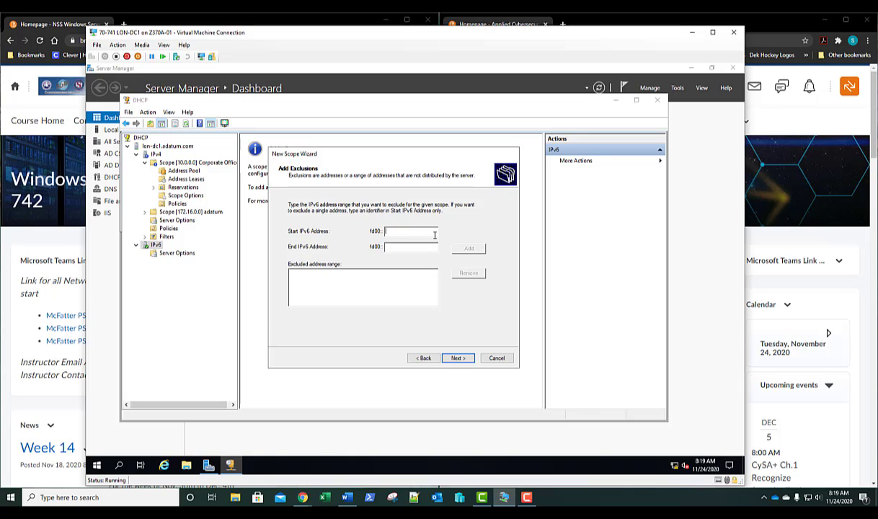
Exclude the single address fd00::0:0:0:1 from the IPv6 scope's distribution.
{"action": "type", "text": "0:0:0:1"}
{"action": "left_click", "coordinate": [473, 250]}
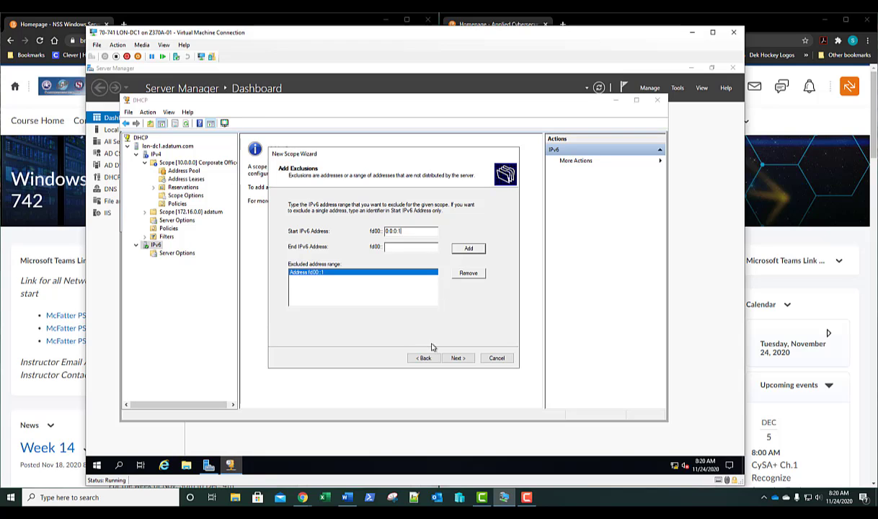
{"action": "left_click", "coordinate": [457, 358]}
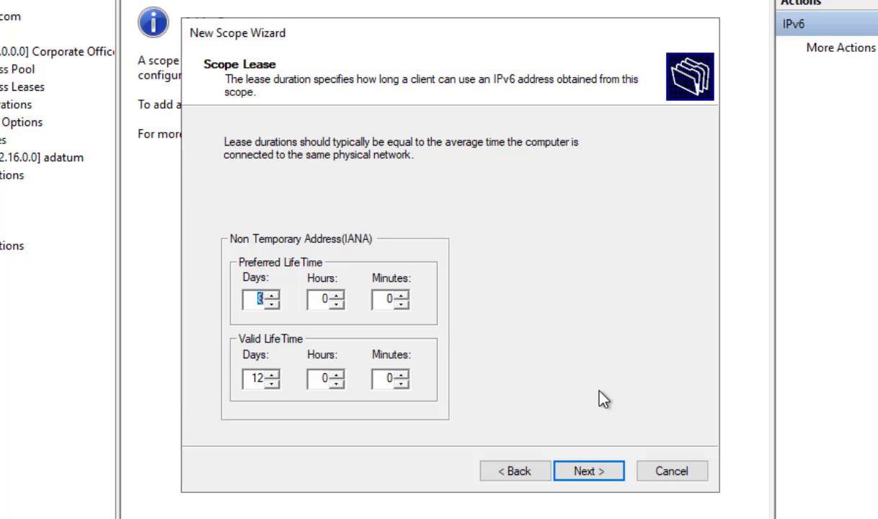
Accept the default lease lifetimes, finish creating the IPv6 scope and expand it in the server tree.
{"action": "left_click", "coordinate": [596, 475]}
{"action": "left_click", "coordinate": [588, 472]}
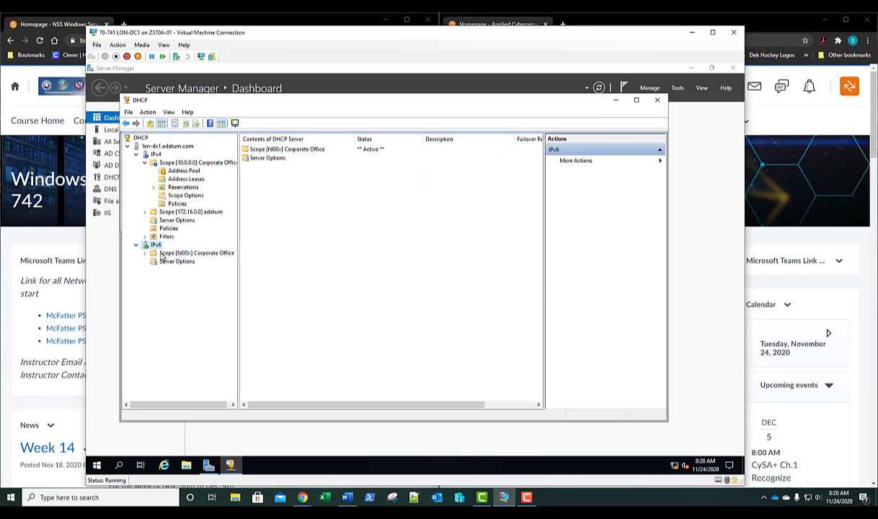
{"action": "double_click", "coordinate": [167, 253]}
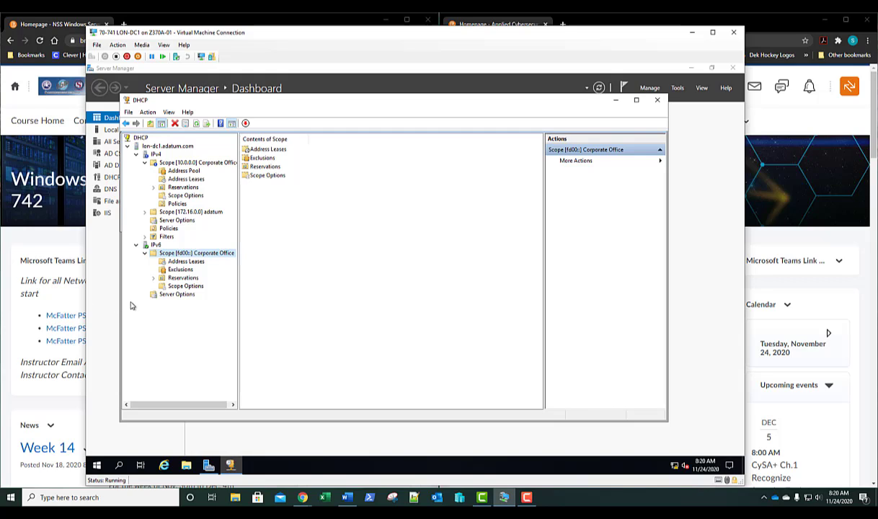
Enable option 00023 DNS Recursive Name Server for the IPv6 Corporate Office scope and add the address fd00::0:0:0:1, accepting it despite validation.
{"action": "left_click", "coordinate": [182, 287]}
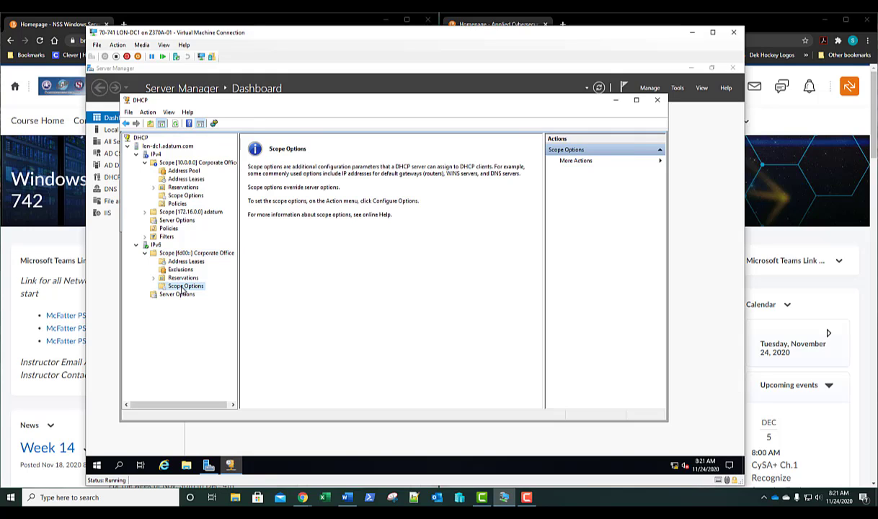
{"action": "right_click", "coordinate": [182, 288]}
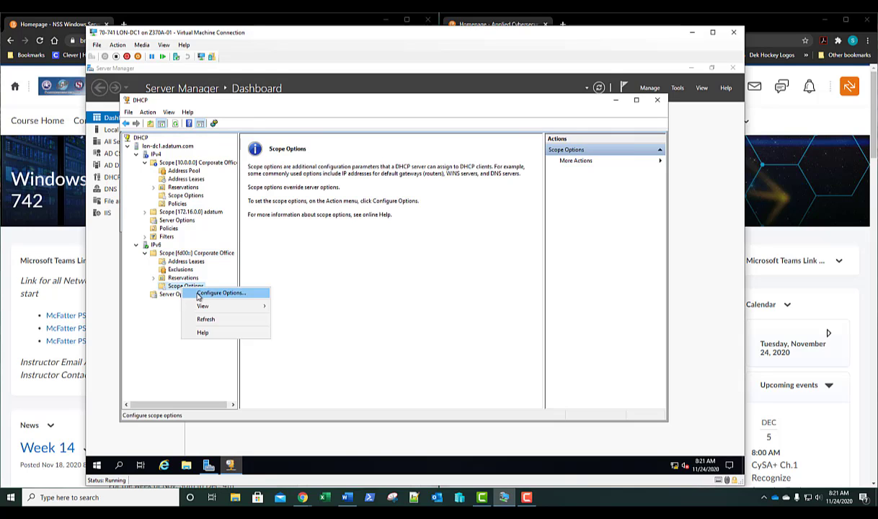
{"action": "left_click", "coordinate": [199, 295]}
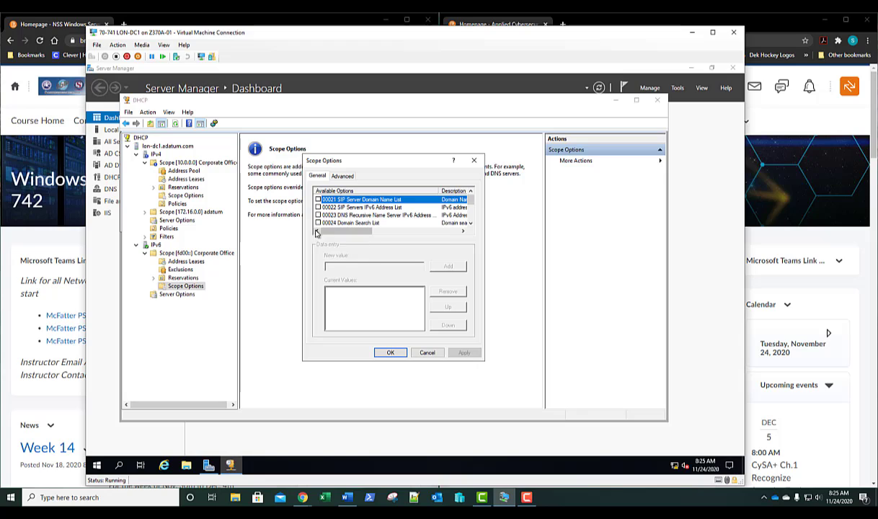
{"action": "left_click", "coordinate": [318, 215]}
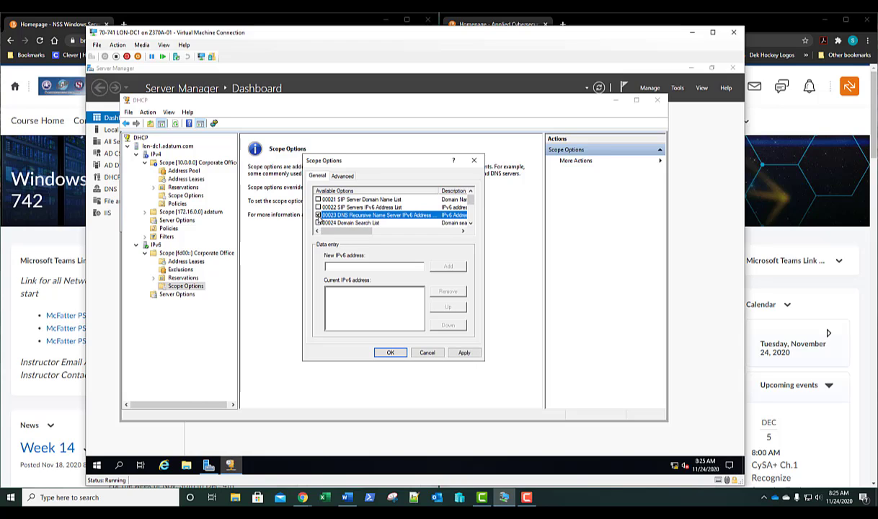
{"action": "left_click", "coordinate": [362, 266]}
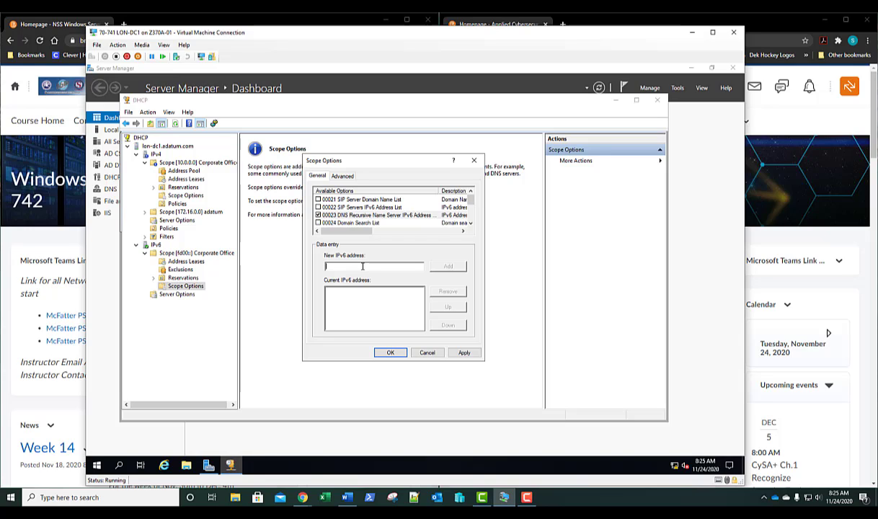
{"action": "type", "text": "fd00::0:0:0:1"}
{"action": "left_click", "coordinate": [449, 268]}
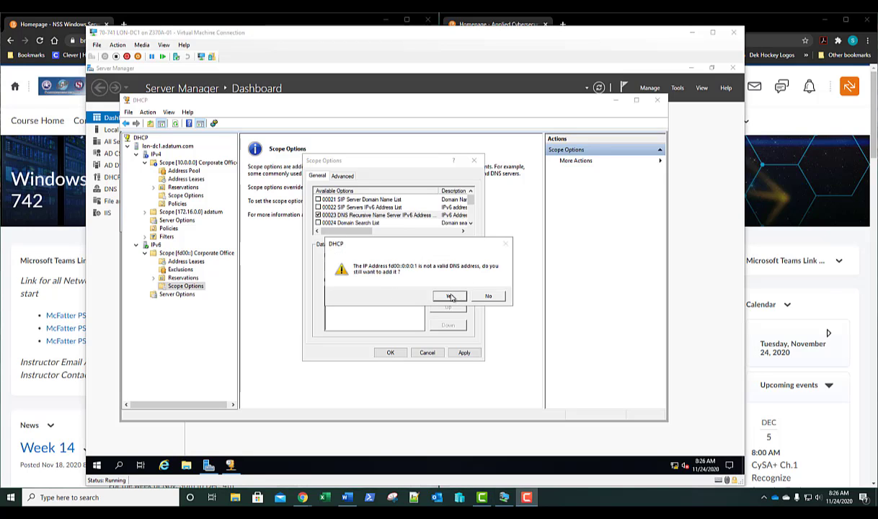
{"action": "left_click", "coordinate": [450, 296]}
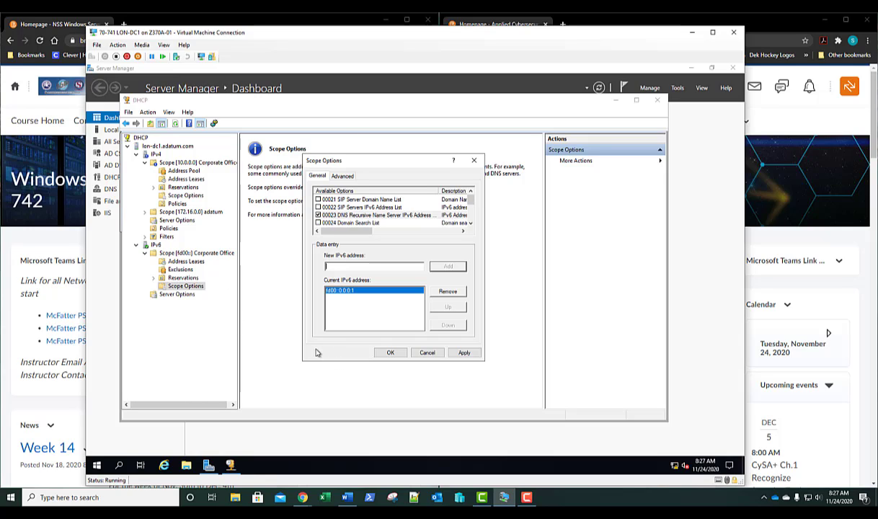
{"action": "left_click", "coordinate": [390, 352]}
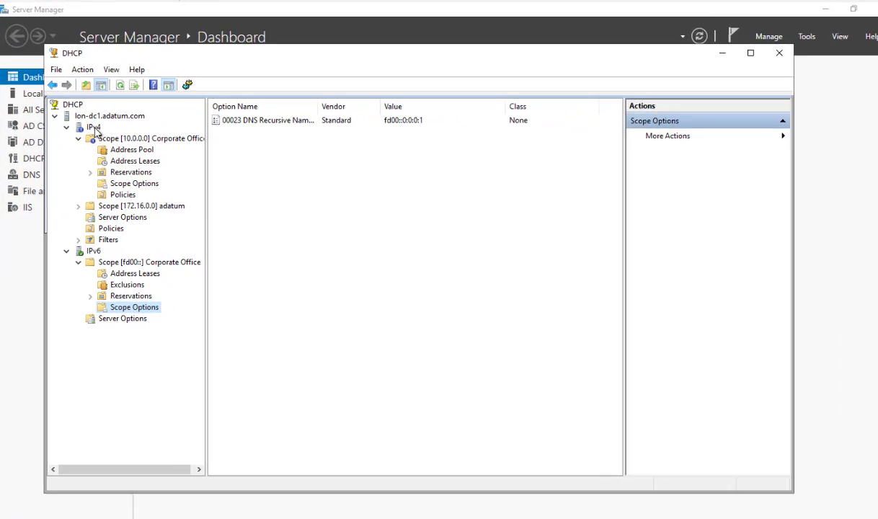
Start a new IPv4 scope on the server and name it Scope1.
{"action": "right_click", "coordinate": [33, 101]}
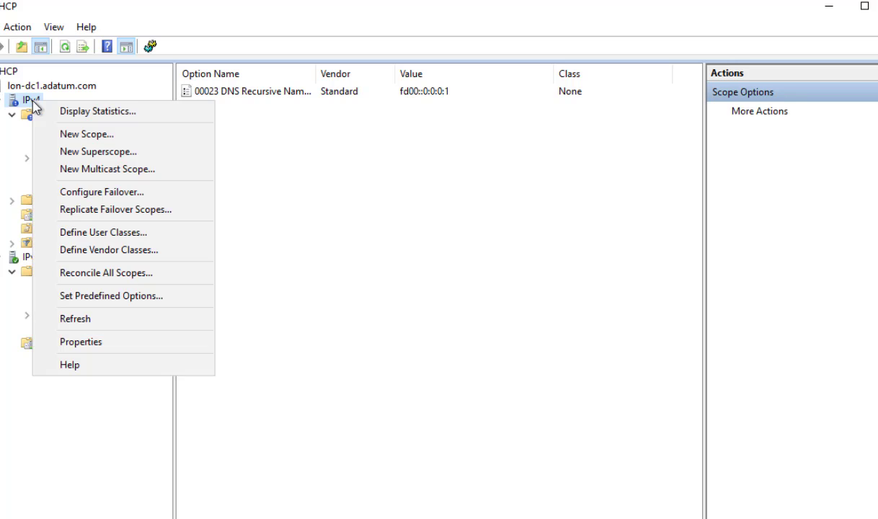
{"action": "left_click", "coordinate": [61, 134]}
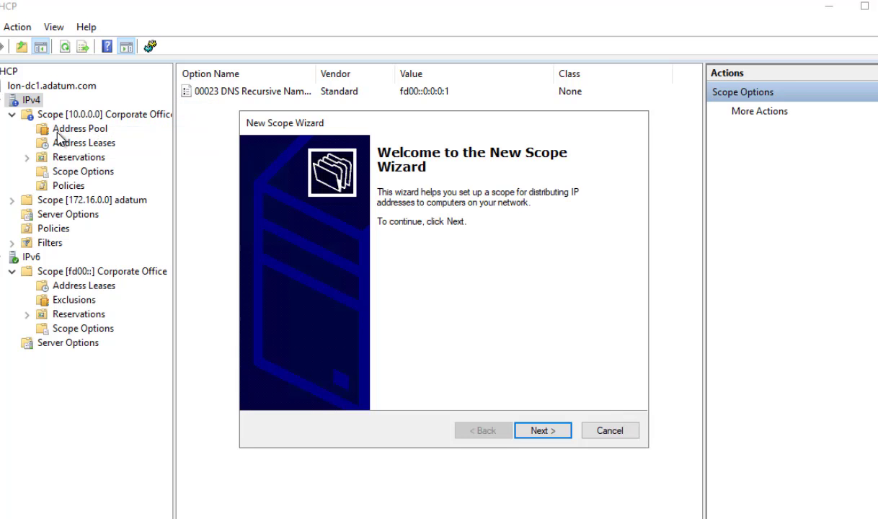
{"action": "key", "text": "Return"}
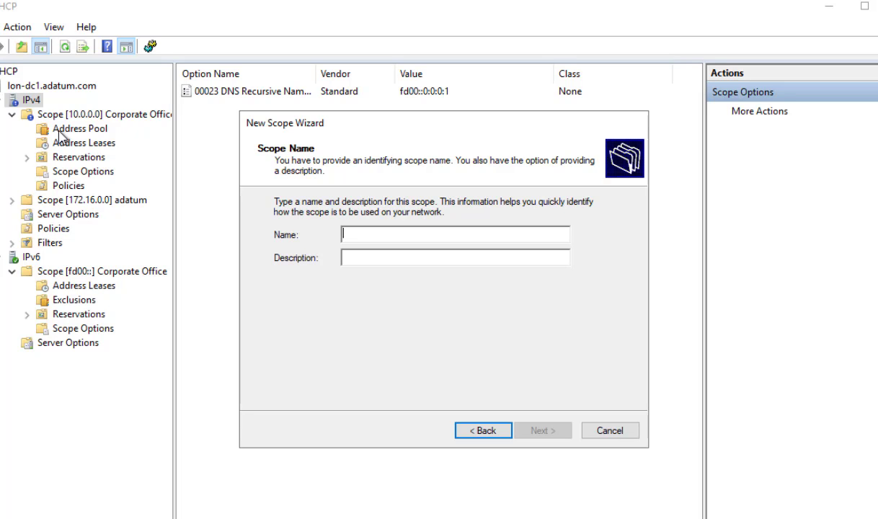
{"action": "type", "text": "Scope"}
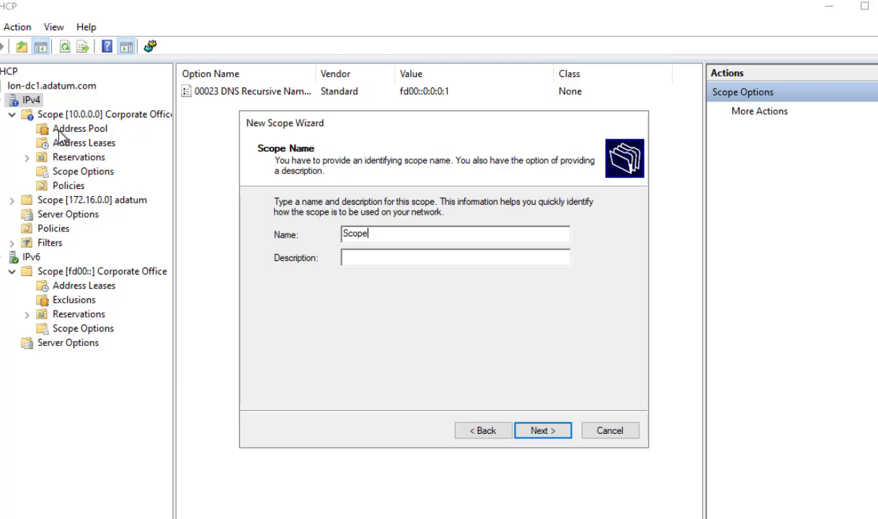
{"action": "type", "text": "1"}
{"action": "key", "text": "Return"}
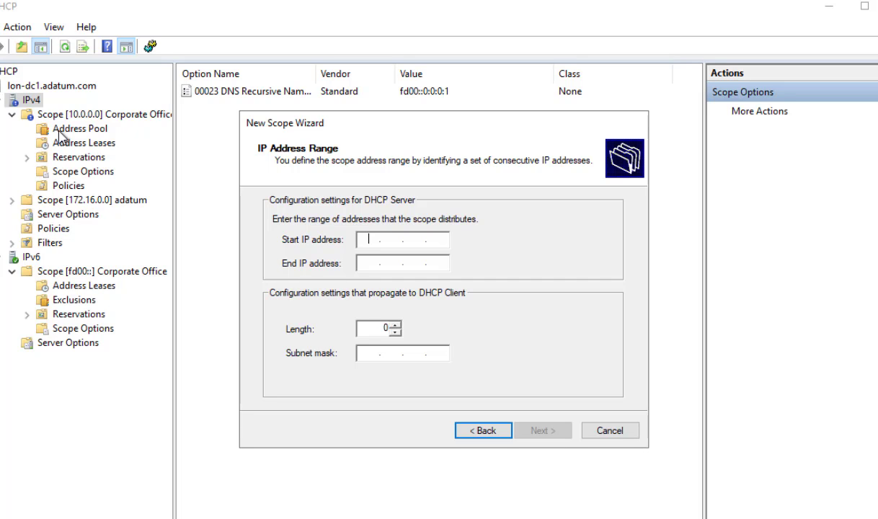
Set the new IPv4 scope's address range to 172.24.20.50 through 172.24.20.240.
{"action": "type", "text": "172 . 24 . 20 . 50"}
{"action": "key", "text": "Tab"}
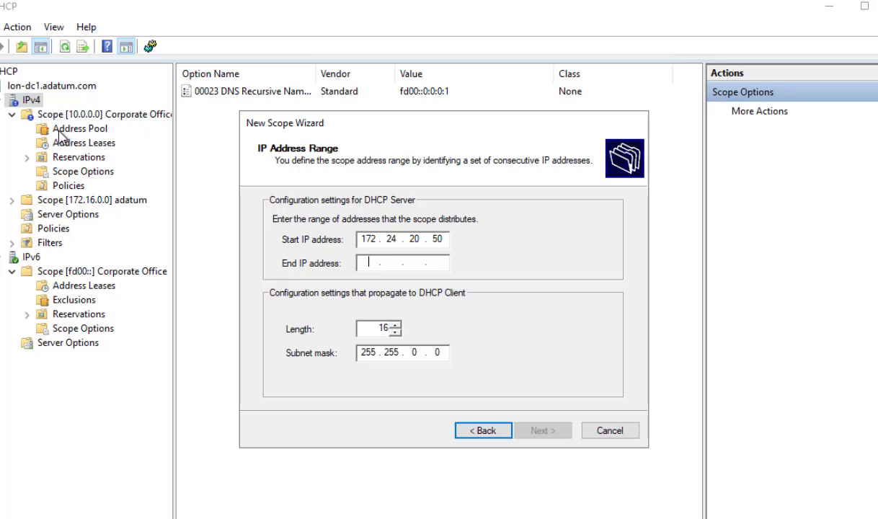
{"action": "type", "text": "172 . "}
{"action": "type", "text": "24 . 50 . "}
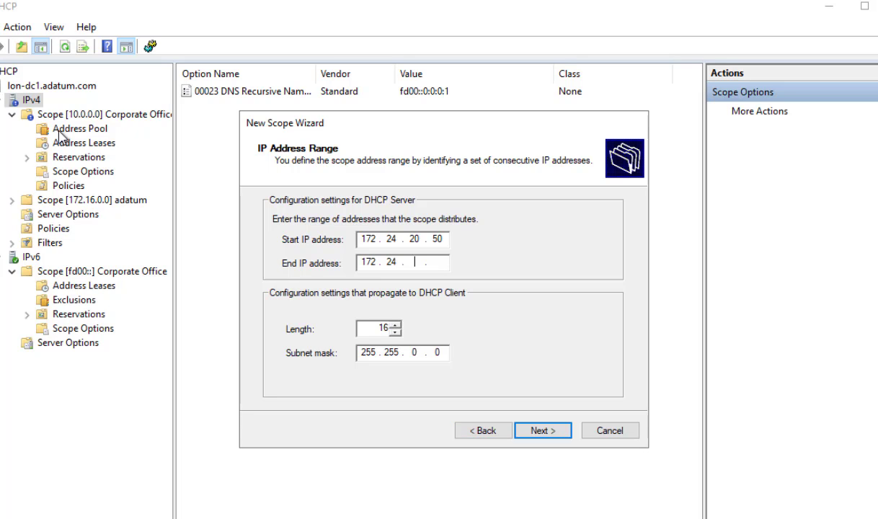
{"action": "type", "text": "240"}
{"action": "key", "text": "Left"}
{"action": "key", "text": "Left"}
{"action": "key", "text": "Left"}
{"action": "key", "text": "Left"}
{"action": "key", "text": "Left"}
{"action": "key", "text": "BackSpace"}
{"action": "type", "text": "2"}
{"action": "key", "text": "Right"}
{"action": "key", "text": "Right"}
{"action": "key", "text": "Right"}
{"action": "key", "text": "Right"}
{"action": "key", "text": "Right"}
Set the IPv4 scope's subnet mask to 255.255.255.0 and continue to the exclusions.
{"action": "double_click", "coordinate": [415, 353]}
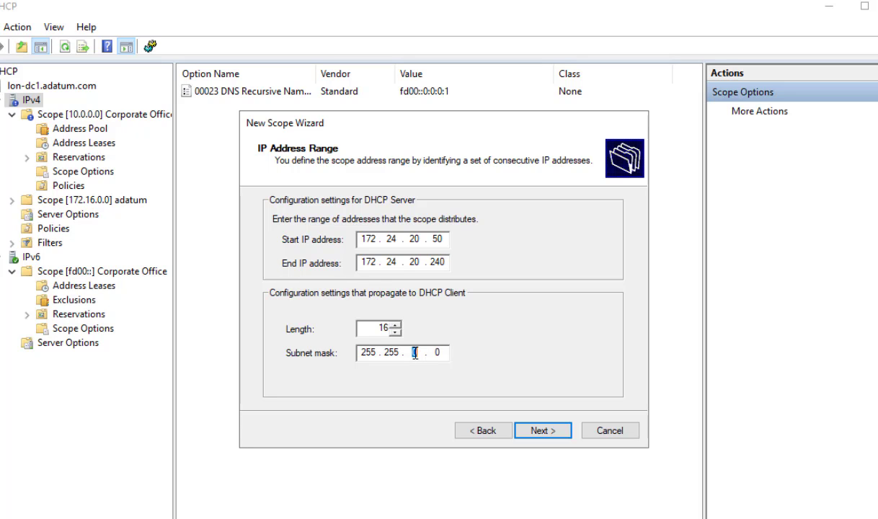
{"action": "type", "text": "255 ."}
{"action": "left_click", "coordinate": [545, 433]}
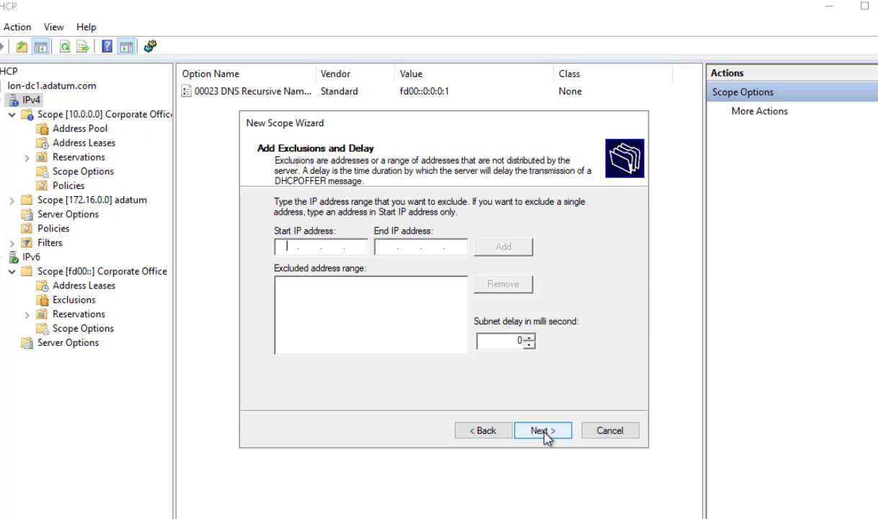
Leave the exclusions empty, accept the lease duration and choose to configure the IPv4 scope's DHCP options now.
{"action": "left_click", "coordinate": [542, 431]}
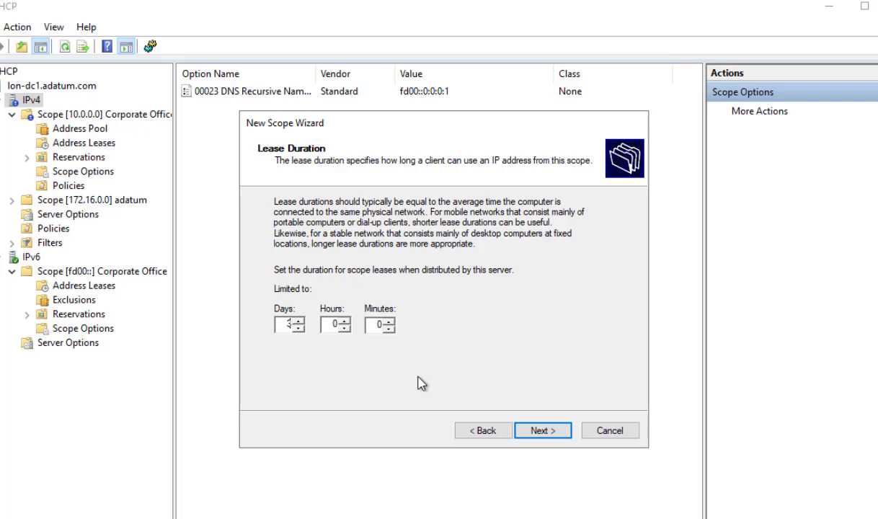
{"action": "left_click", "coordinate": [537, 436]}
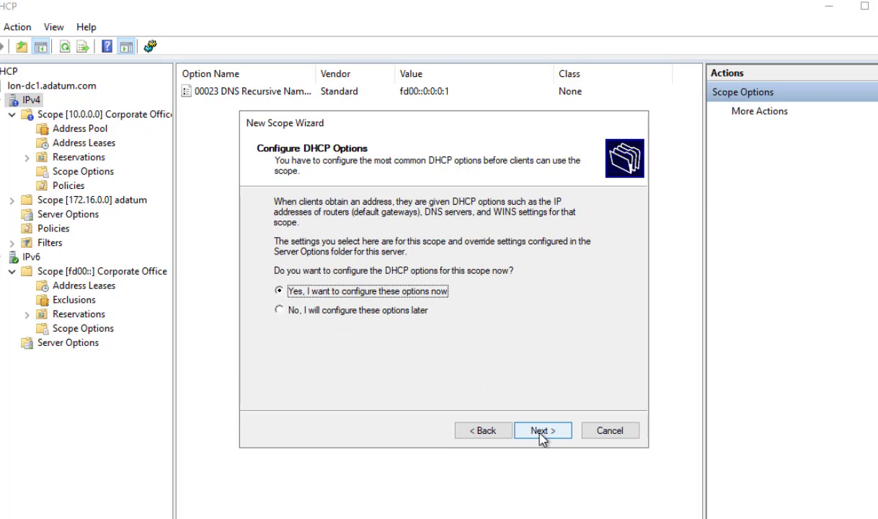
{"action": "left_click", "coordinate": [541, 432]}
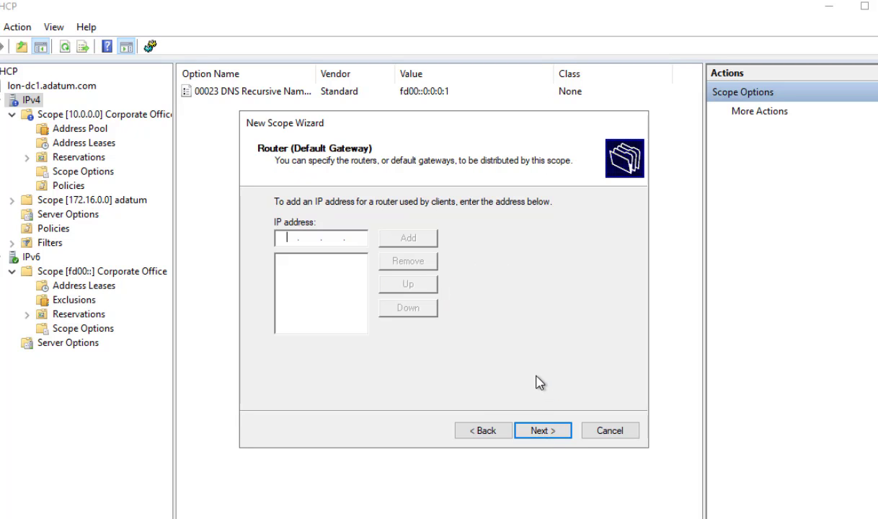
Add 172.24.20.20 as the router (default gateway) for the new IPv4 scope.
{"action": "type", "text": "172.24.20.20"}
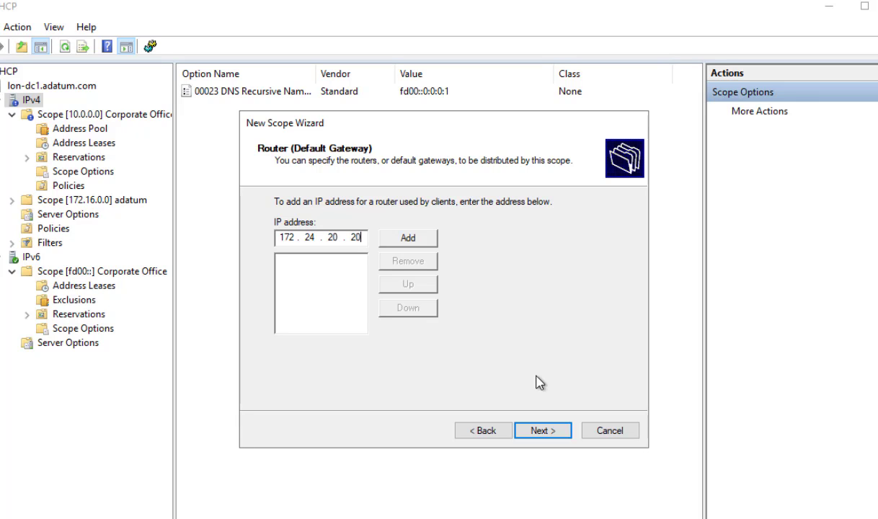
{"action": "left_click", "coordinate": [417, 243]}
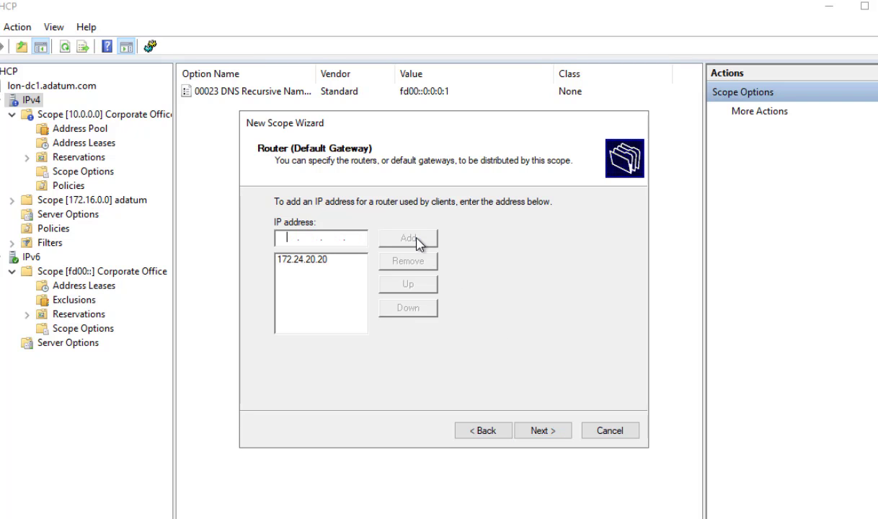
{"action": "left_click", "coordinate": [542, 430]}
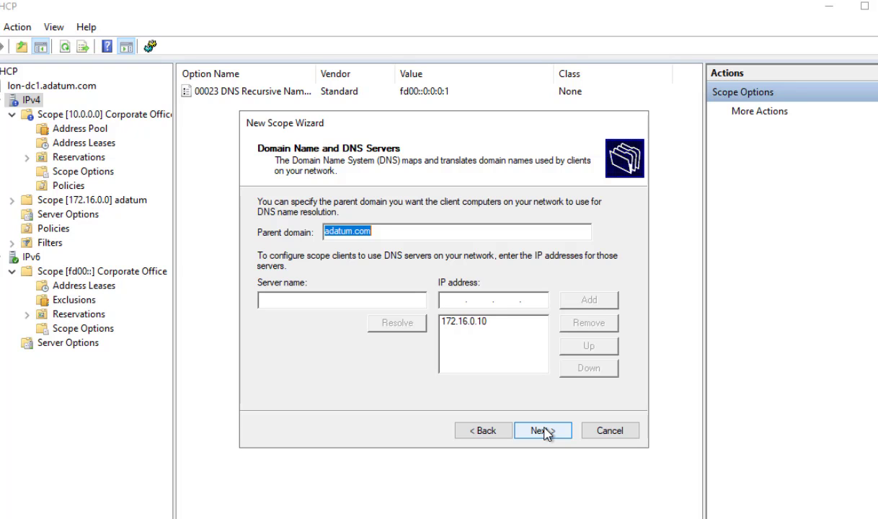
Accept the DNS settings, leave the WINS servers empty and finish creating Scope1 with immediate activation.
{"action": "left_click", "coordinate": [542, 431]}
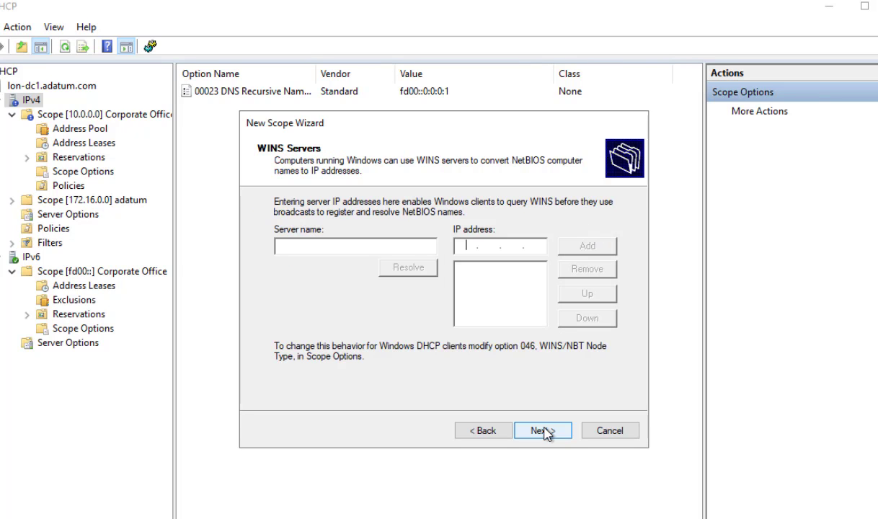
{"action": "left_click", "coordinate": [542, 430]}
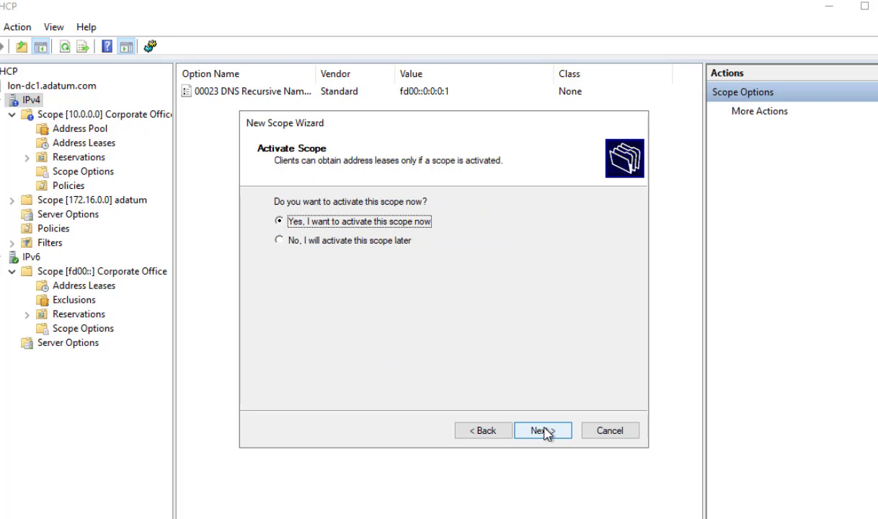
{"action": "left_click", "coordinate": [542, 431]}
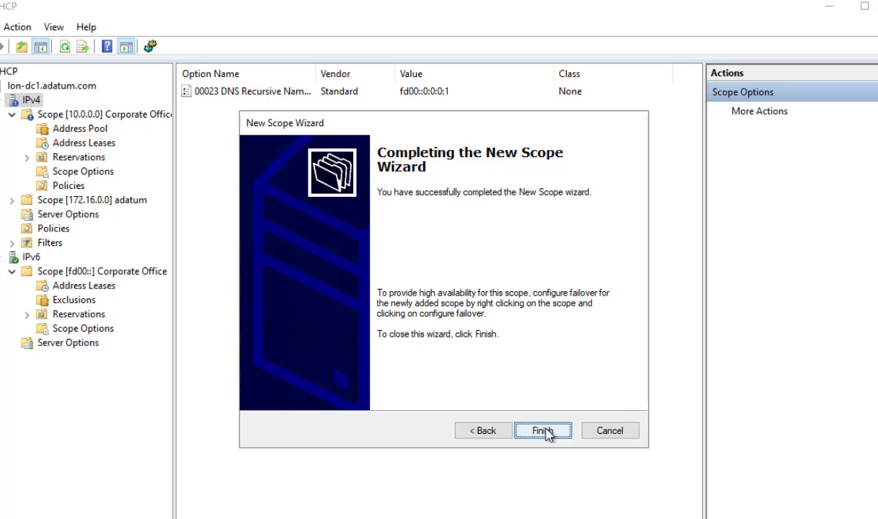
{"action": "left_click", "coordinate": [542, 430]}
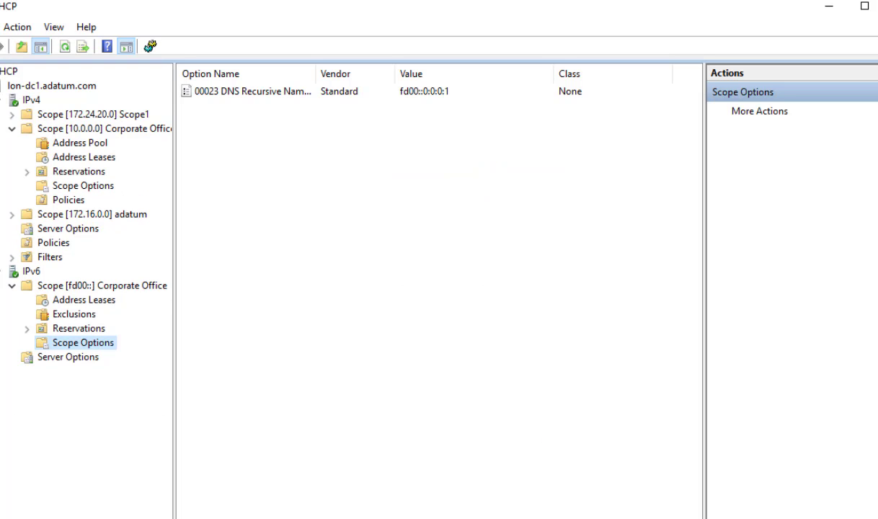
Start another new IPv4 scope on the server and name it Scope2.
{"action": "right_click", "coordinate": [32, 101]}
{"action": "left_click", "coordinate": [57, 134]}
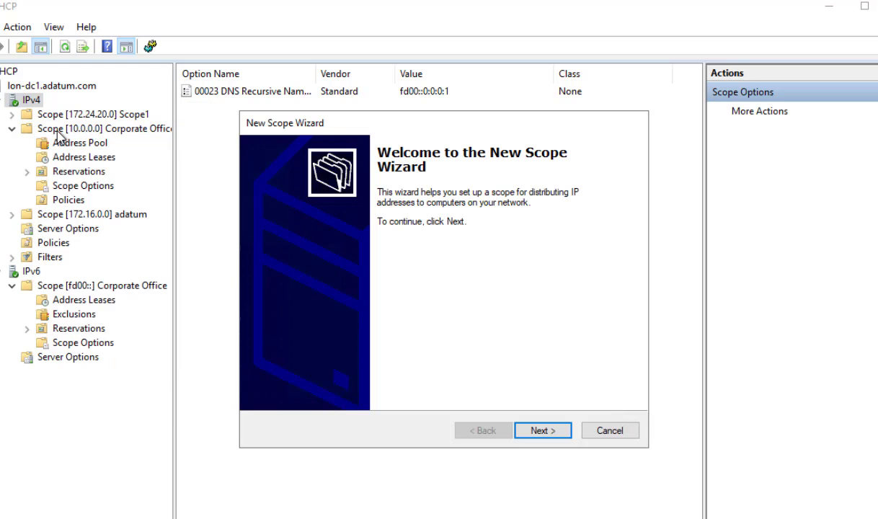
{"action": "key", "text": "Return"}
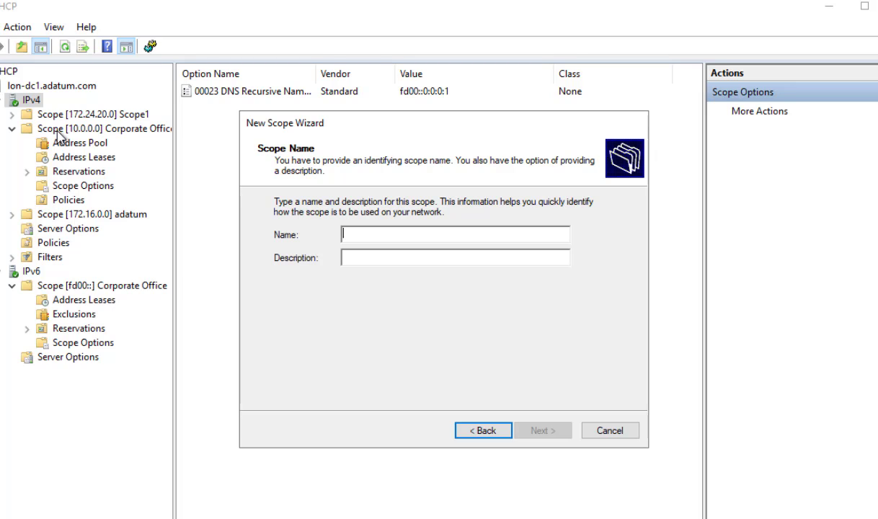
{"action": "type", "text": "Scope2"}
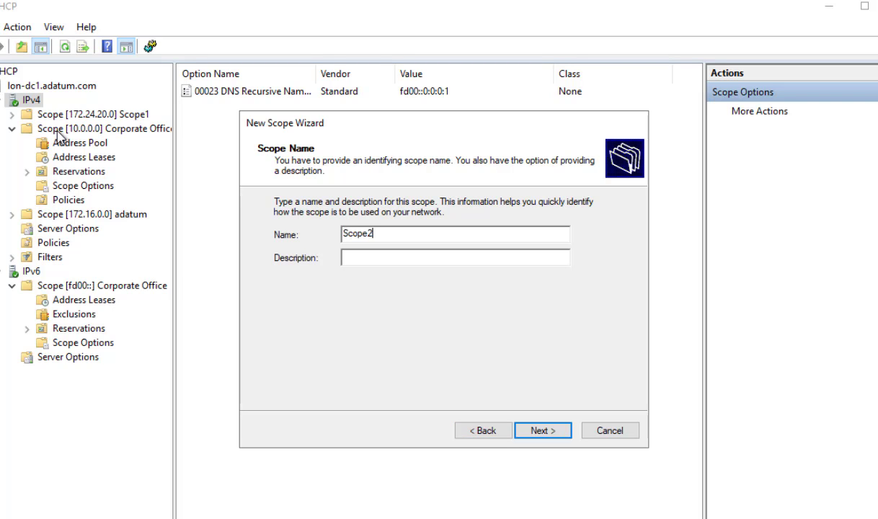
{"action": "key", "text": "Return"}
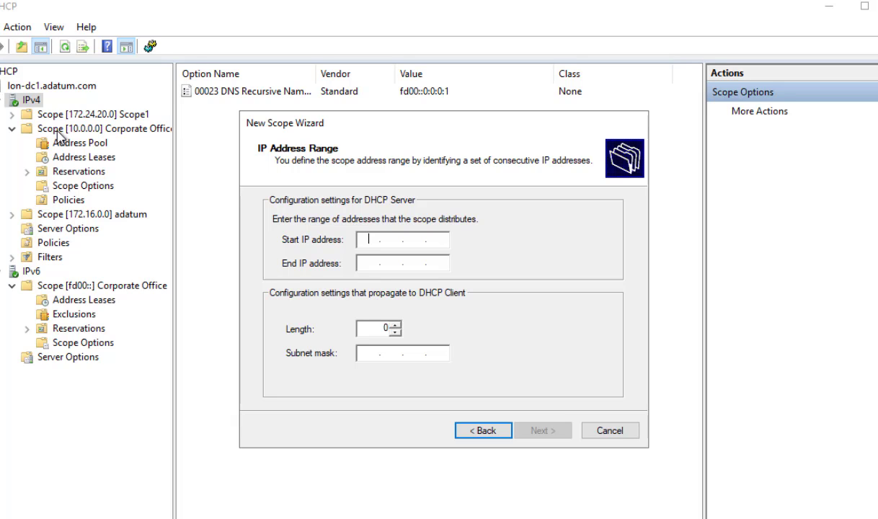
Set Scope2's address range to 172.24.21.50 through 172.24.21.240.
{"action": "type", "text": "172 . 24 . 21 . 50"}
{"action": "key", "text": "Tab"}
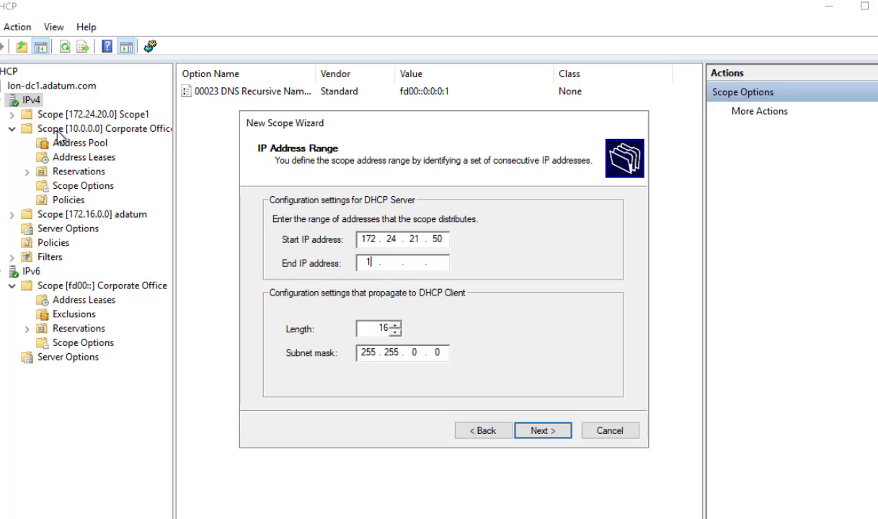
{"action": "type", "text": "172 . 24 . 21 . 240"}
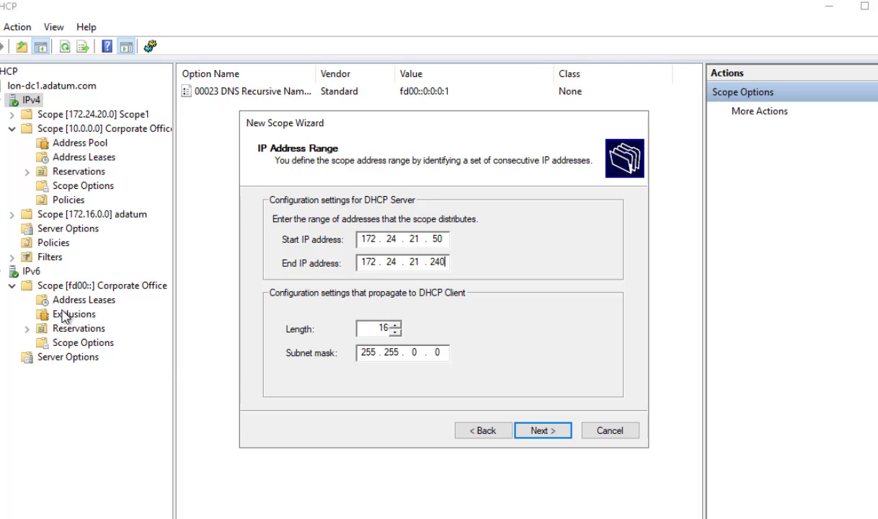
Set Scope2's subnet mask to 255.255.255.0 and continue to the exclusions.
{"action": "double_click", "coordinate": [412, 353]}
{"action": "type", "text": "255 ."}
{"action": "left_click", "coordinate": [449, 354]}
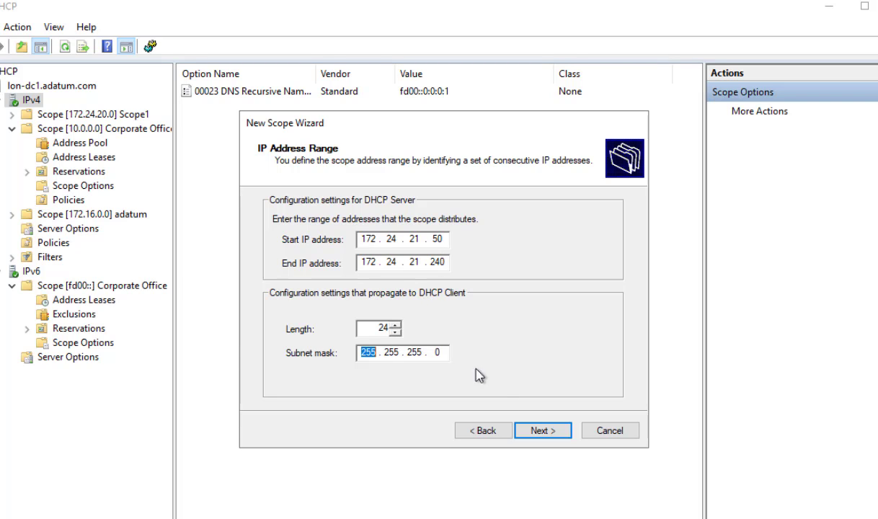
{"action": "left_click", "coordinate": [542, 429]}
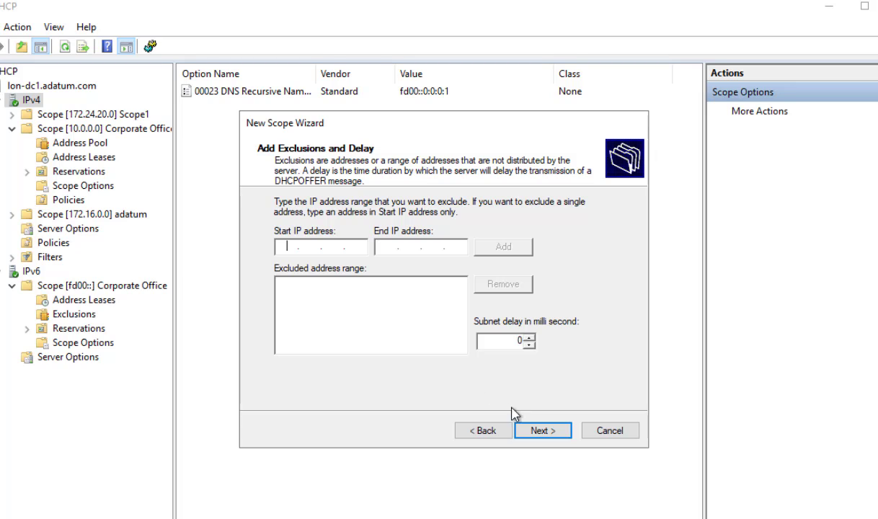
Leave the exclusions empty, set Scope2's lease duration to 3 days and choose to configure its DHCP options now.
{"action": "left_click", "coordinate": [545, 434]}
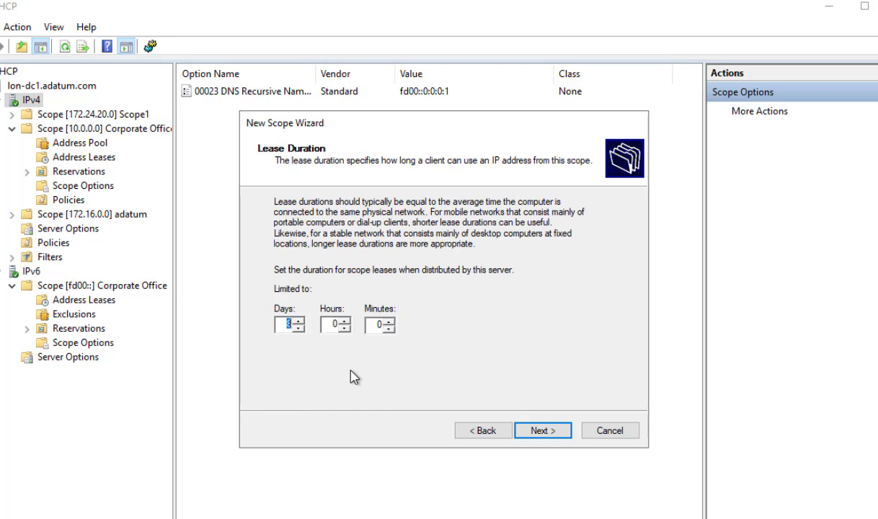
{"action": "type", "text": "3"}
{"action": "left_click", "coordinate": [552, 431]}
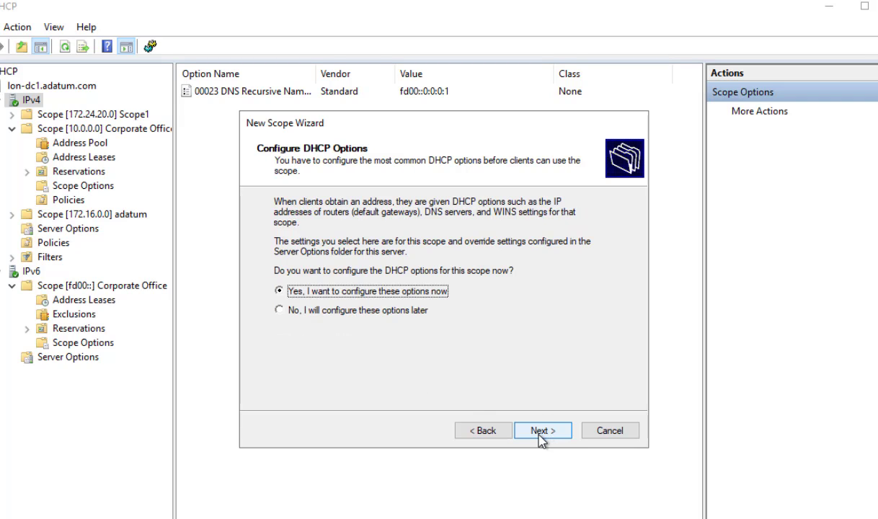
{"action": "left_click", "coordinate": [542, 433]}
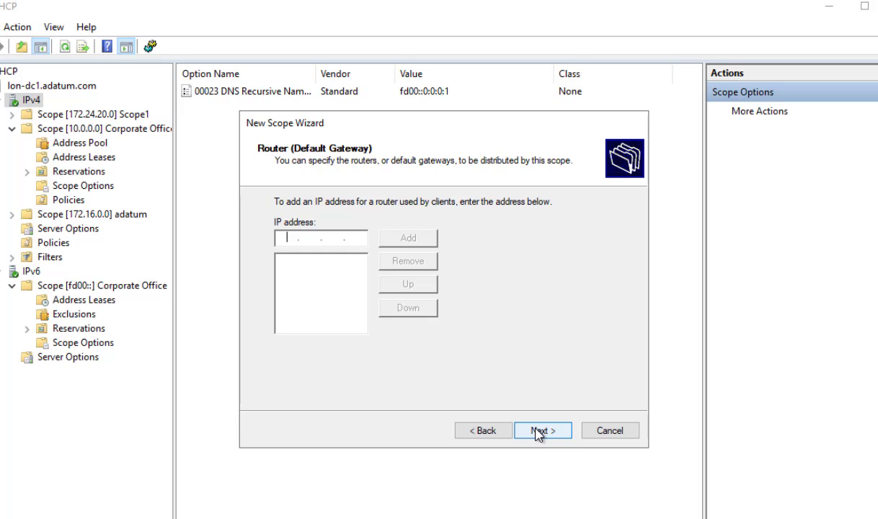
Add 172.24.21.20 as the router (default gateway) for Scope2.
{"action": "type", "text": "172.24.21.20"}
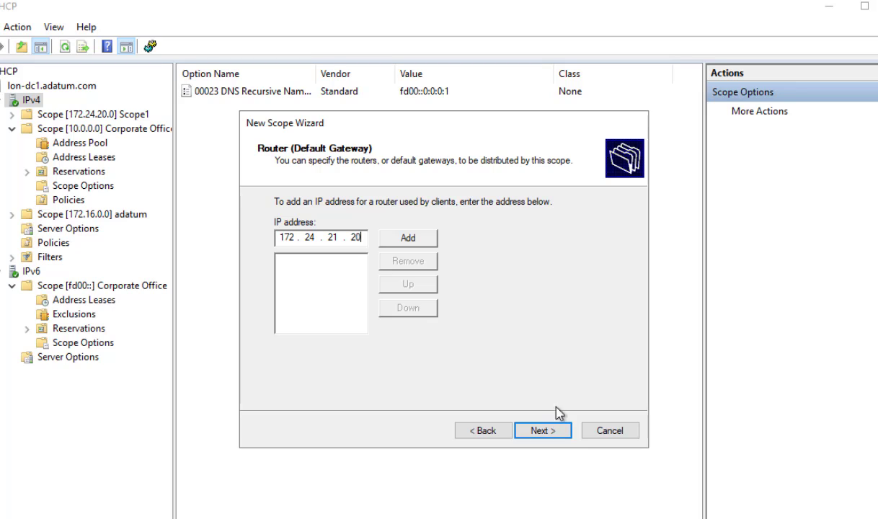
{"action": "left_click", "coordinate": [407, 240]}
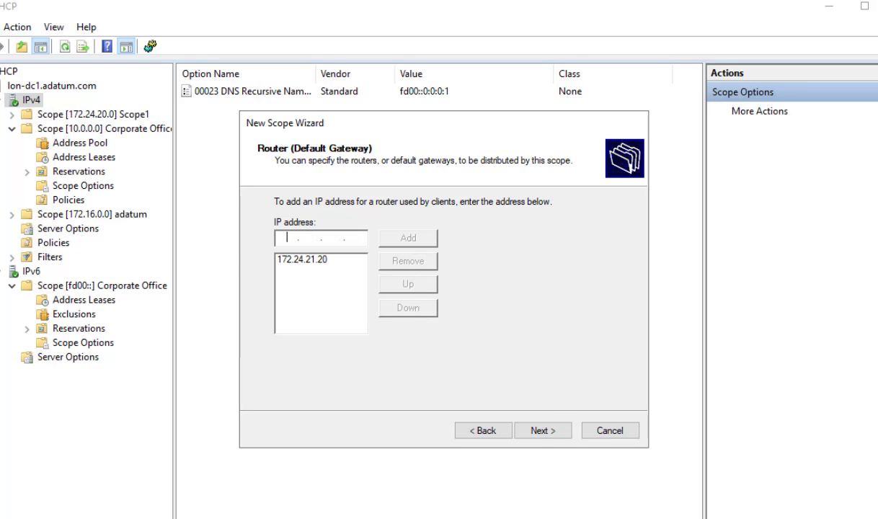
{"action": "left_click", "coordinate": [540, 431]}
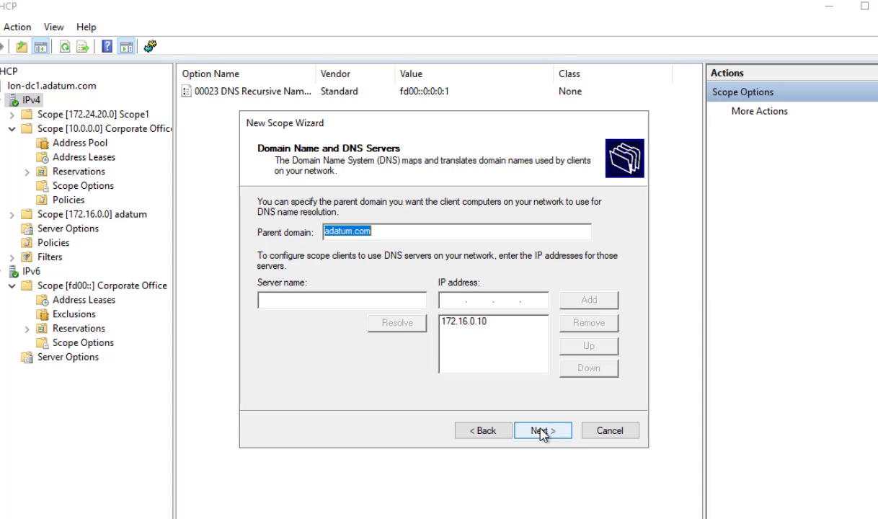
Accept Scope2's DNS settings, leave the WINS servers empty and finish creating the scope with immediate activation.
{"action": "left_click", "coordinate": [541, 430]}
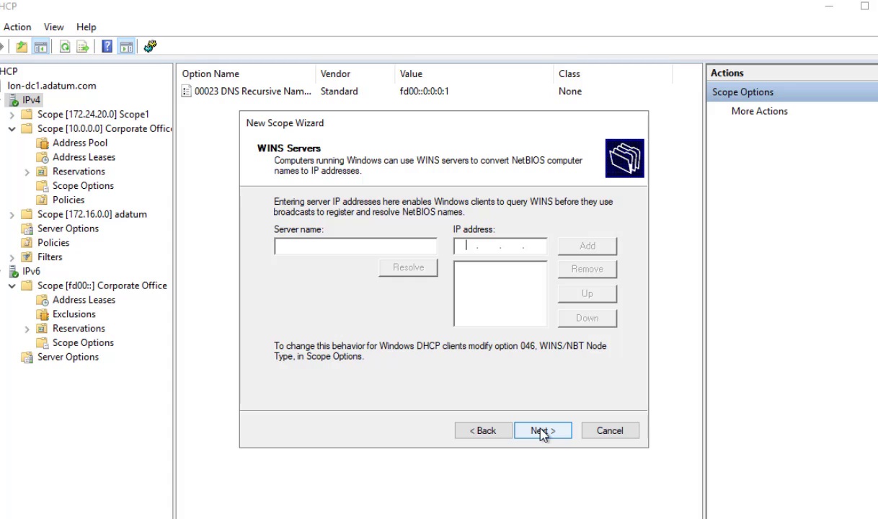
{"action": "left_click", "coordinate": [541, 430]}
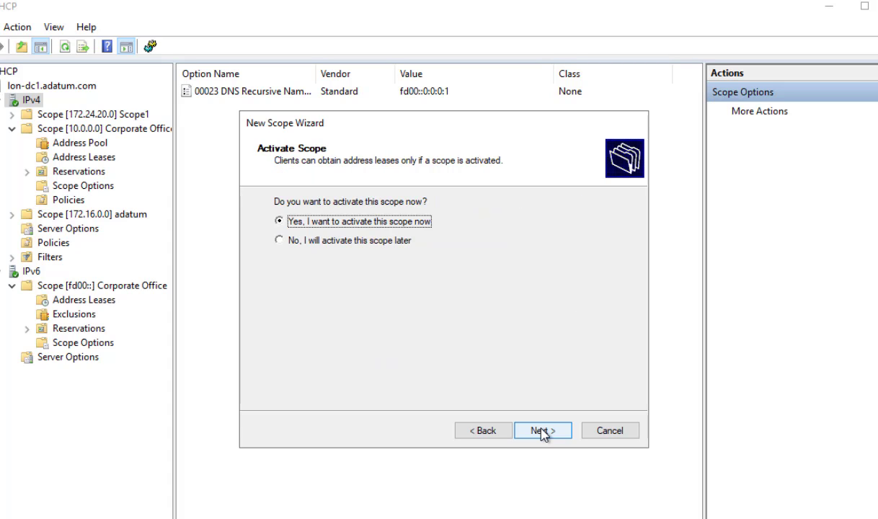
{"action": "left_click", "coordinate": [541, 431]}
{"action": "left_click", "coordinate": [541, 431]}
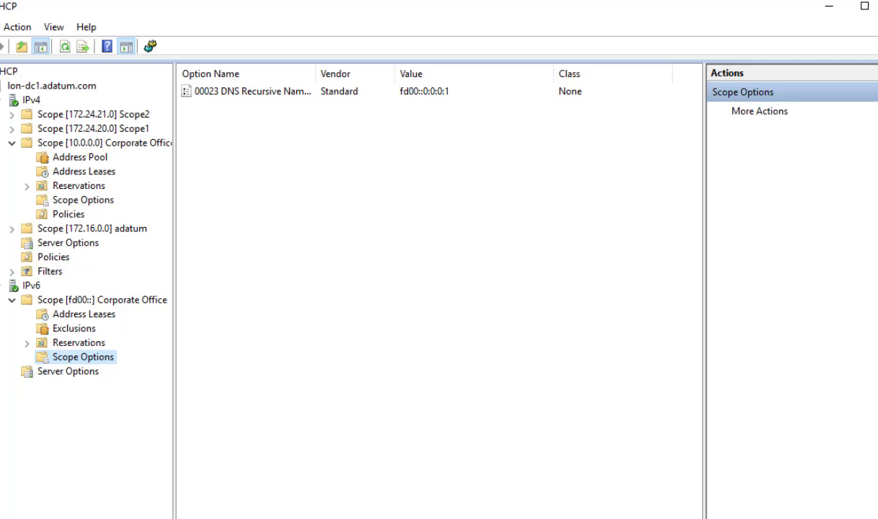
Start a new IPv4 superscope on the server and name it Super1.
{"action": "right_click", "coordinate": [34, 102]}
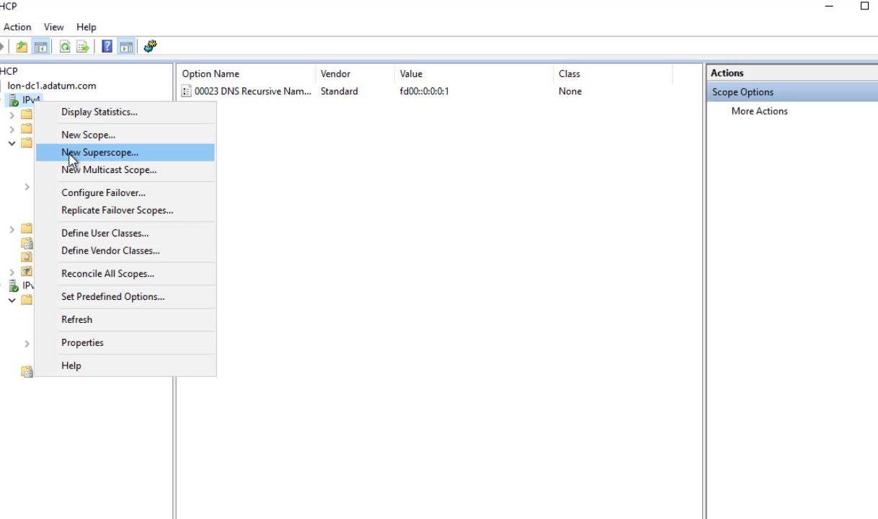
{"action": "left_click", "coordinate": [70, 154]}
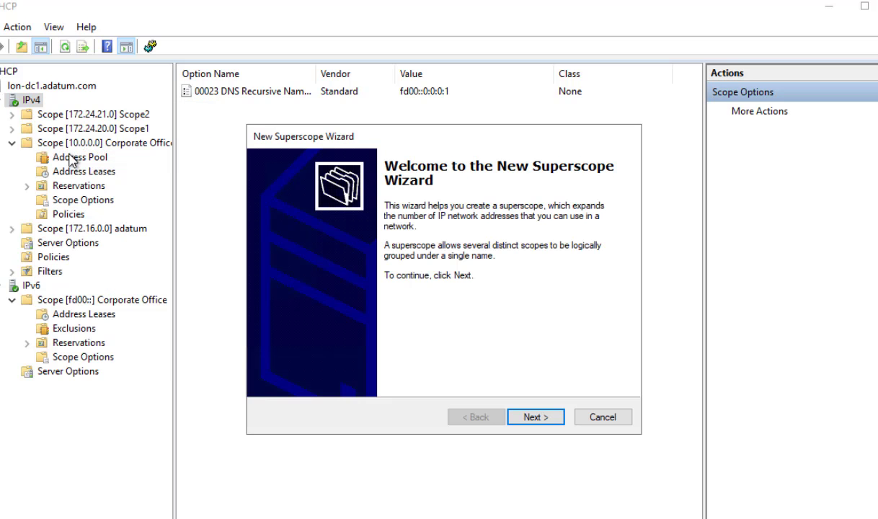
{"action": "left_click", "coordinate": [536, 419]}
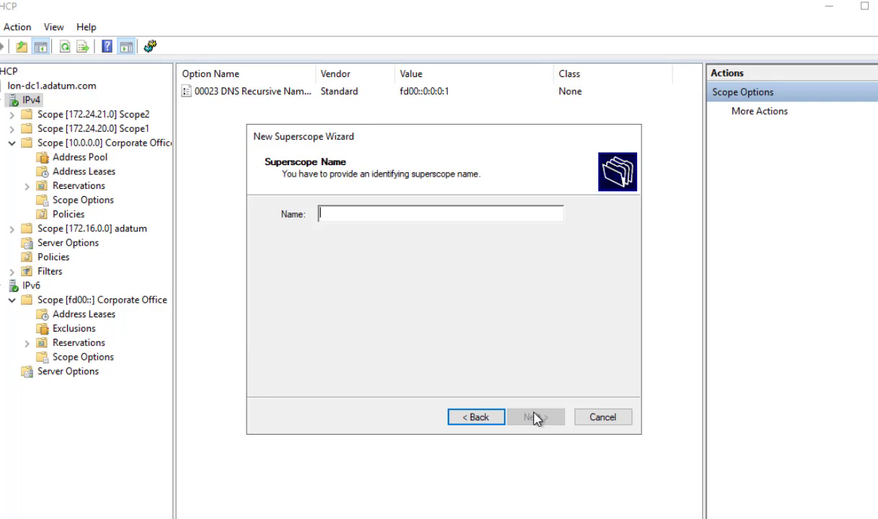
{"action": "type", "text": "S"}
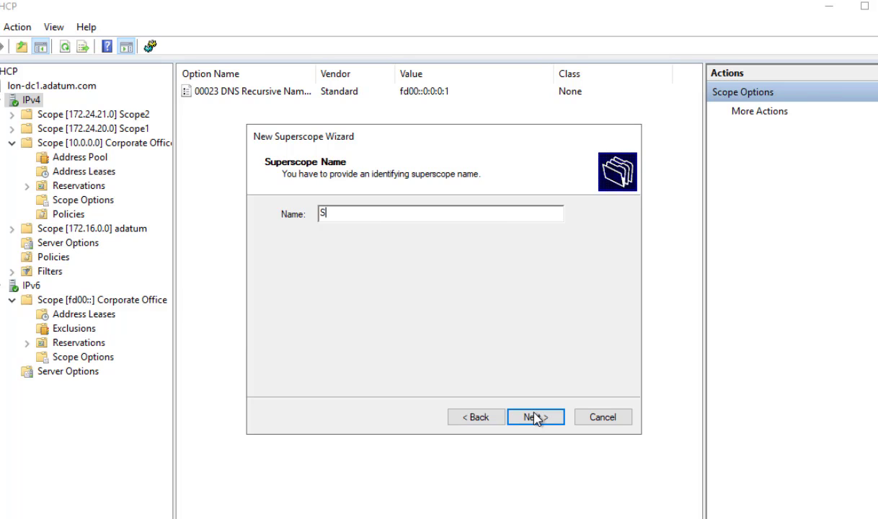
{"action": "type", "text": "uper1"}
{"action": "left_click", "coordinate": [535, 417]}
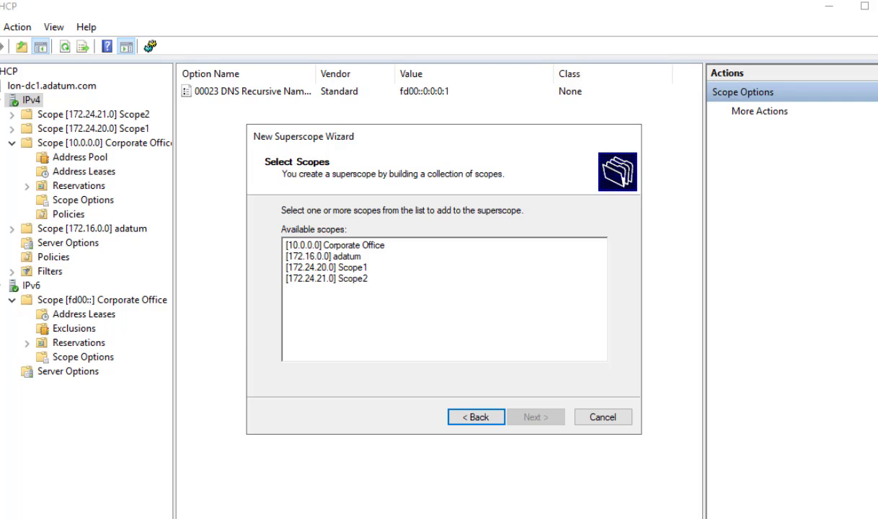
Add Scope1 and Scope2 to the superscope and finish creating it.
{"action": "left_click", "coordinate": [360, 270]}
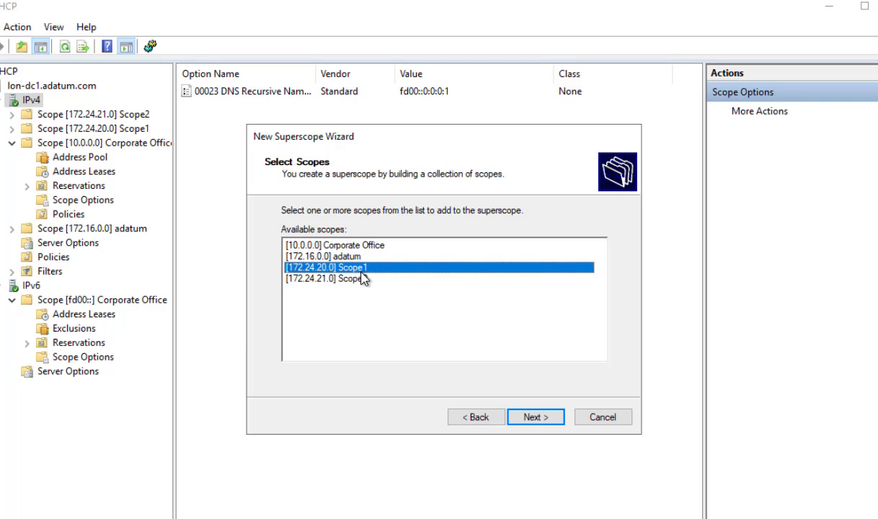
{"action": "left_click", "coordinate": [360, 276], "text": "shift"}
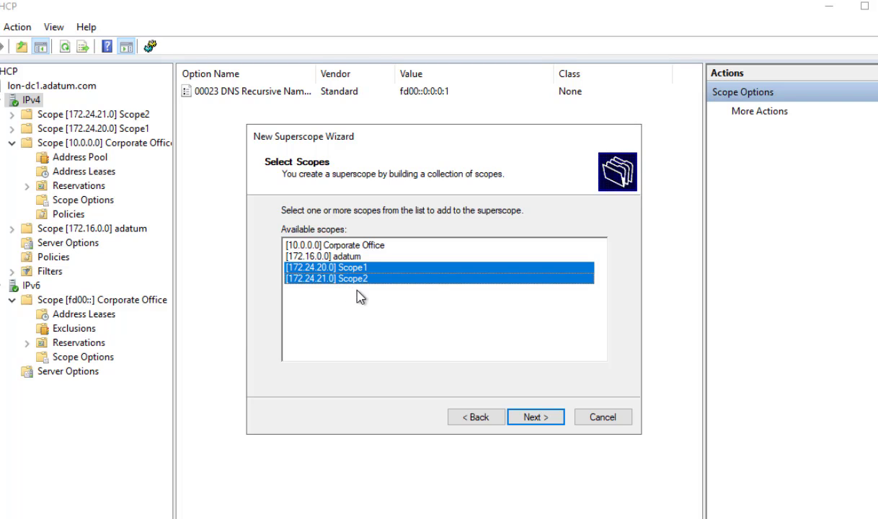
{"action": "left_click", "coordinate": [537, 419]}
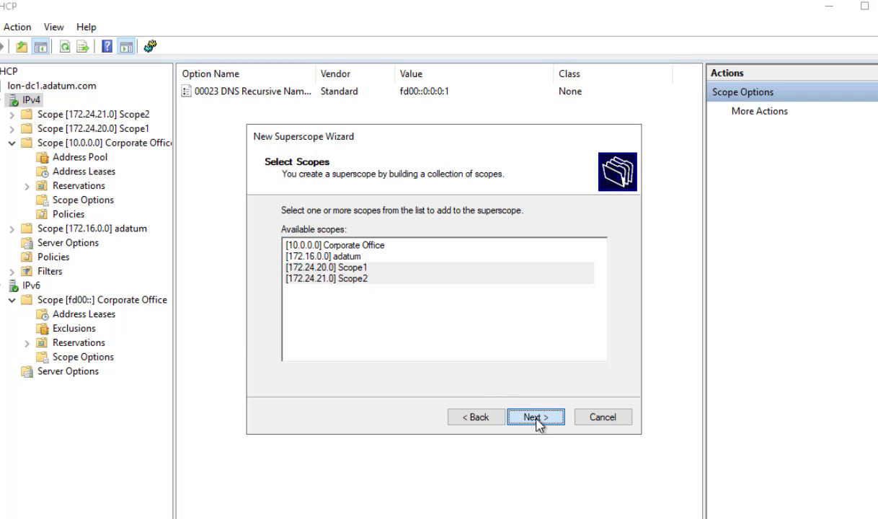
{"action": "left_click", "coordinate": [537, 418]}
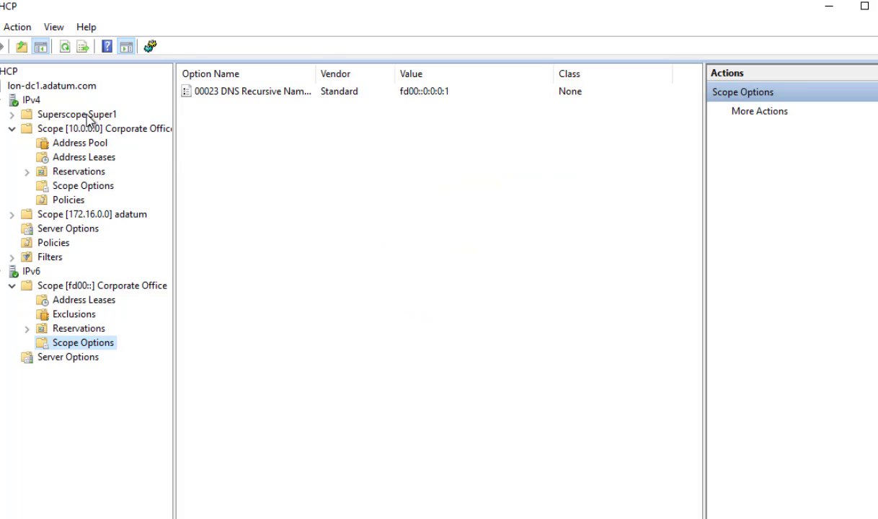
Expand superscope Super1 to show its member scopes and review its address statistics.
{"action": "left_click", "coordinate": [12, 114]}
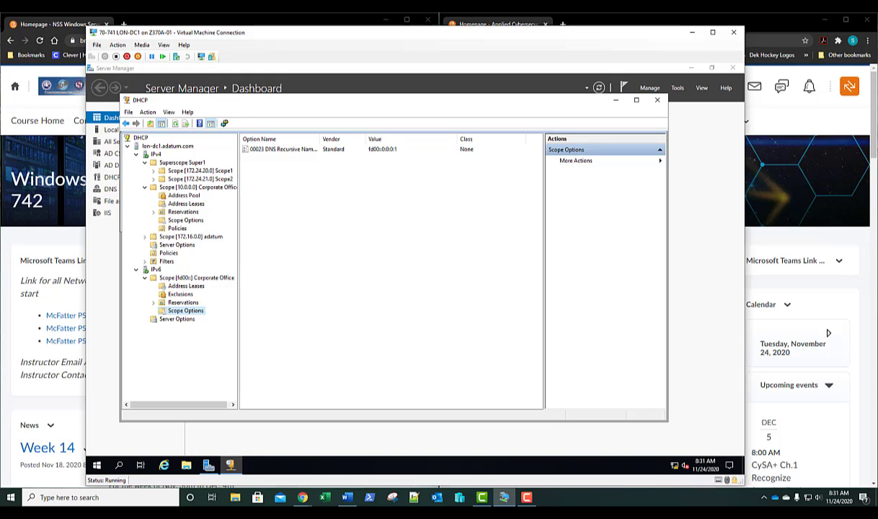
{"action": "right_click", "coordinate": [190, 167]}
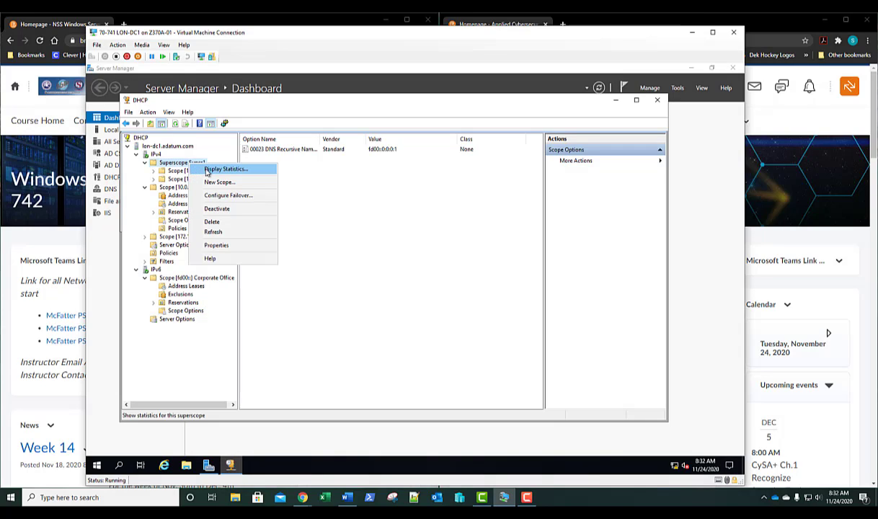
{"action": "left_click", "coordinate": [208, 170]}
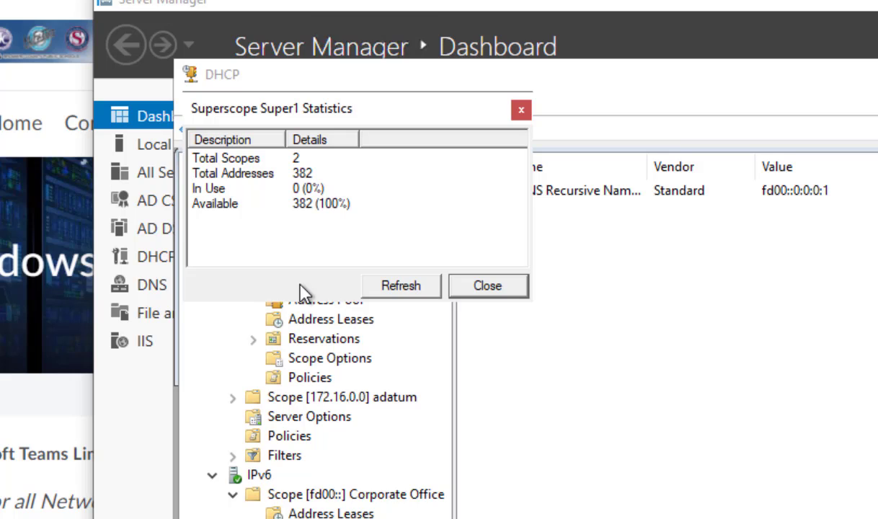
{"action": "left_click", "coordinate": [456, 287]}
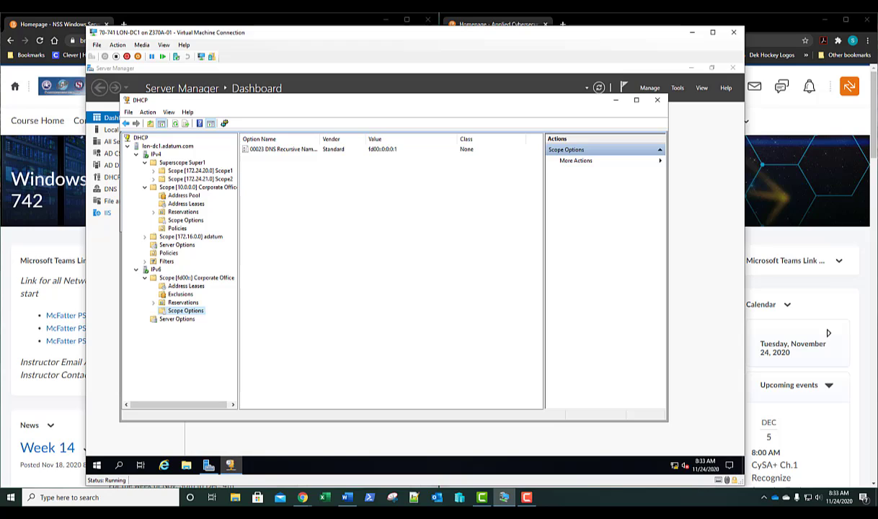
Start a new IPv4 multicast scope on the server and name it Multicast Scope1.
{"action": "right_click", "coordinate": [155, 155]}
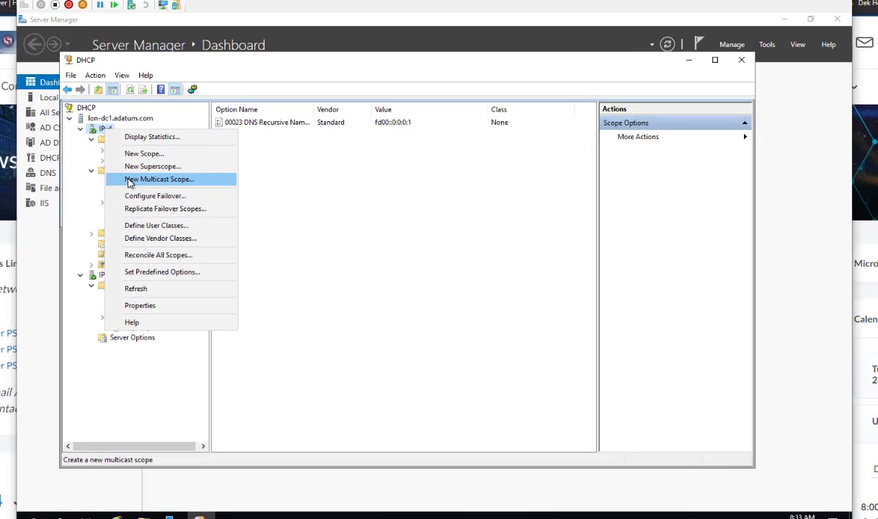
{"action": "left_click", "coordinate": [129, 183]}
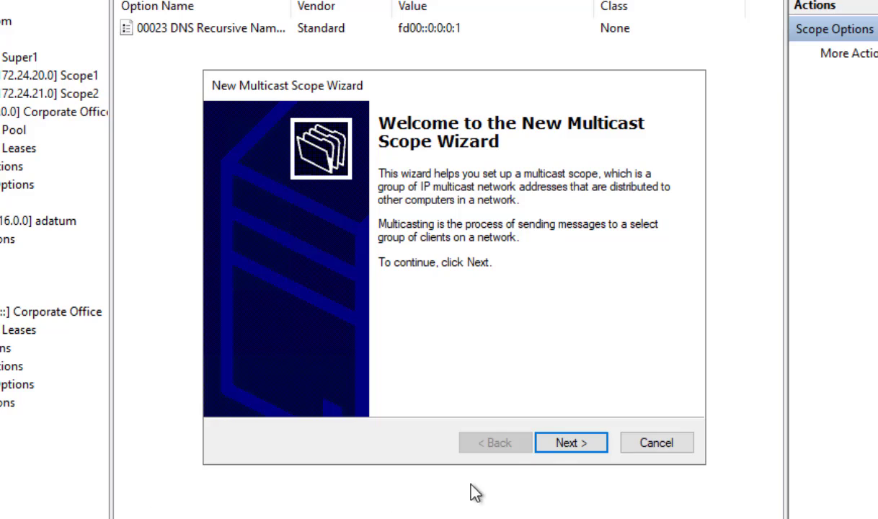
{"action": "left_click", "coordinate": [585, 444]}
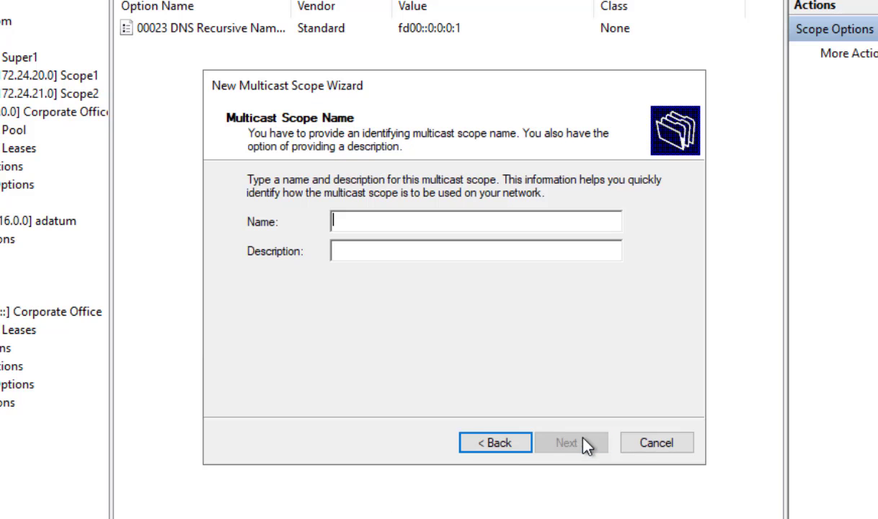
{"action": "type", "text": "M"}
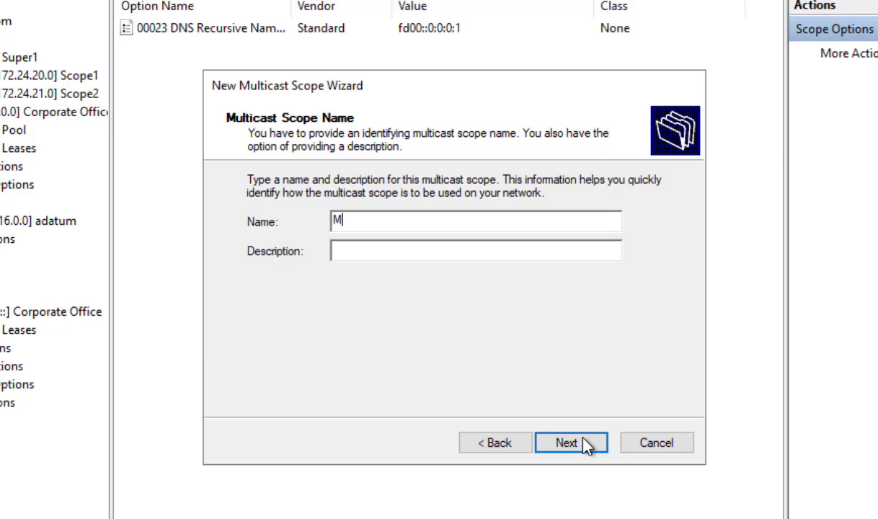
{"action": "type", "text": "ulticast Scope"}
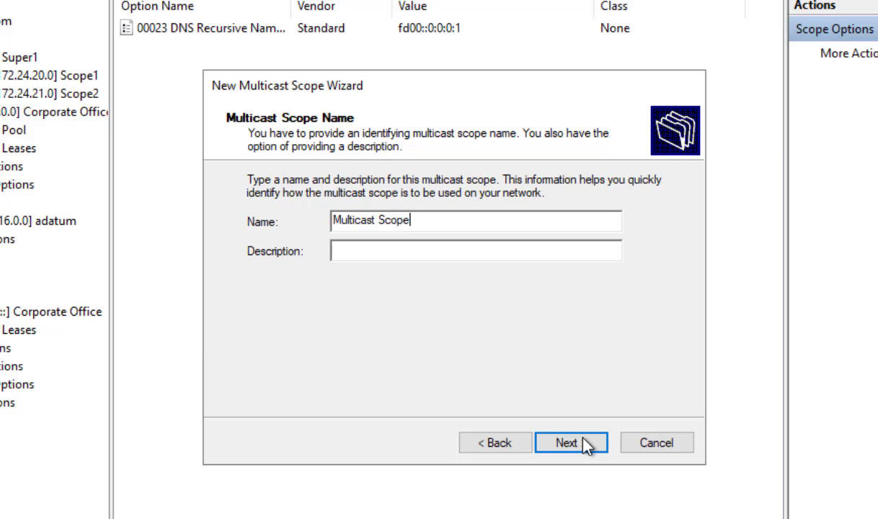
{"action": "type", "text": "1"}
{"action": "left_click", "coordinate": [585, 443]}
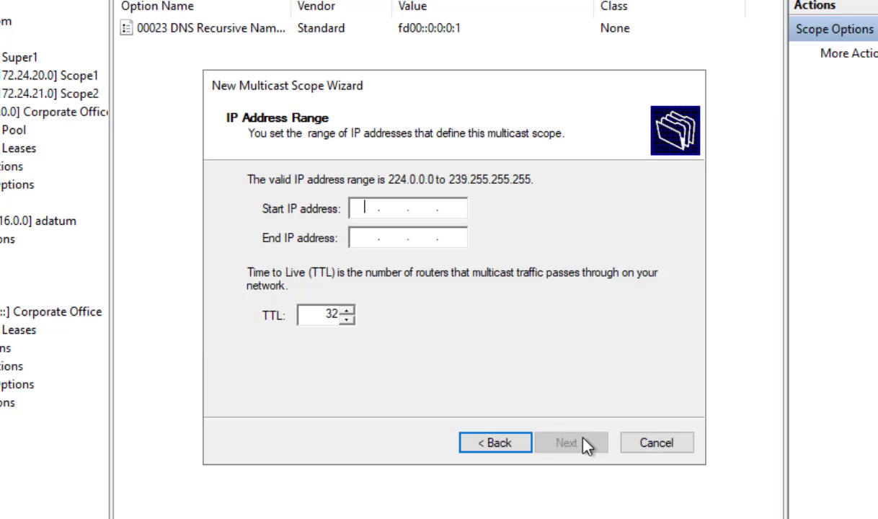
Set the multicast scope's address range from 224.0.0.0 to 224.255.255.255, keeping the TTL at 32.
{"action": "type", "text": "224.0.0.0"}
{"action": "key", "text": "Tab"}
{"action": "type", "text": "224 . "}
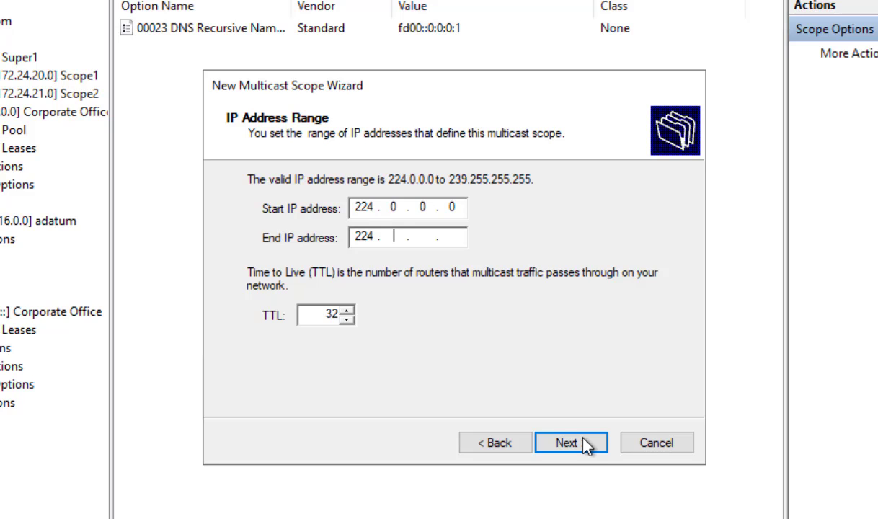
{"action": "type", "text": "255 . 255 . 255"}
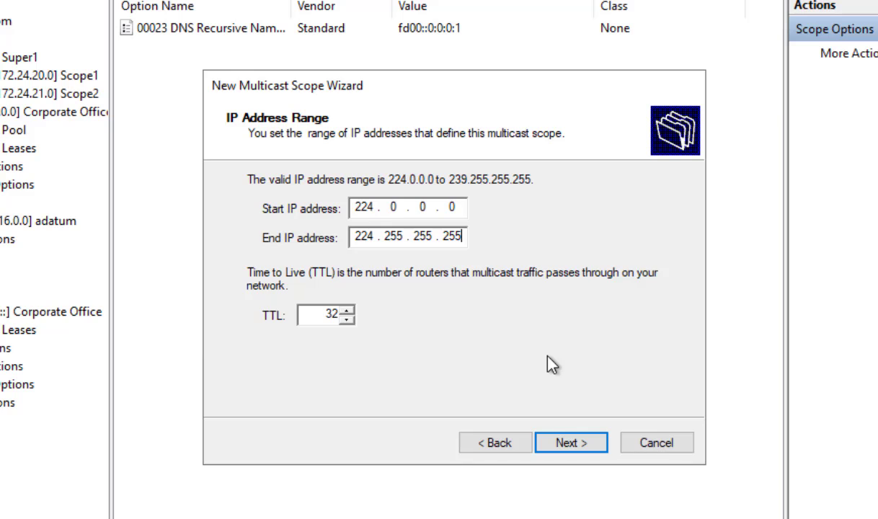
{"action": "left_click", "coordinate": [575, 444]}
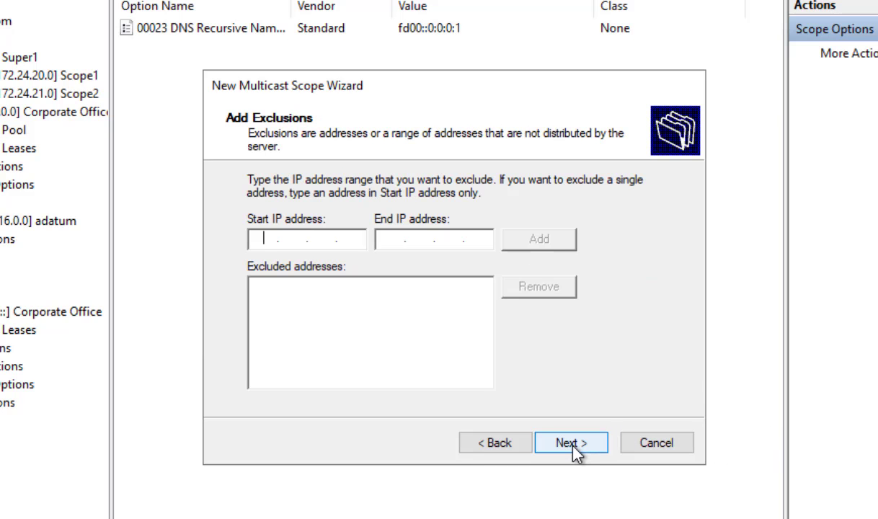
Finish the multicast scope with no exclusions, a 30-day lease and immediate activation, and open its address pool.
{"action": "left_click", "coordinate": [574, 444]}
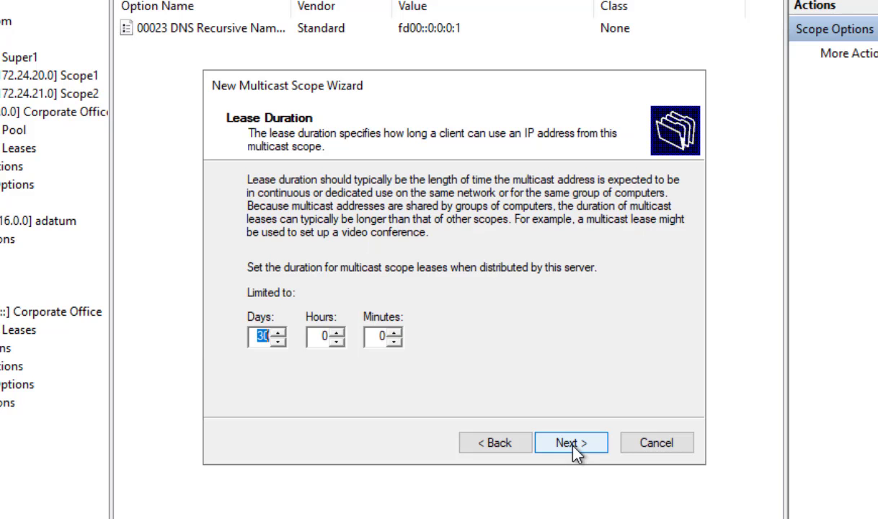
{"action": "key", "text": "Left"}
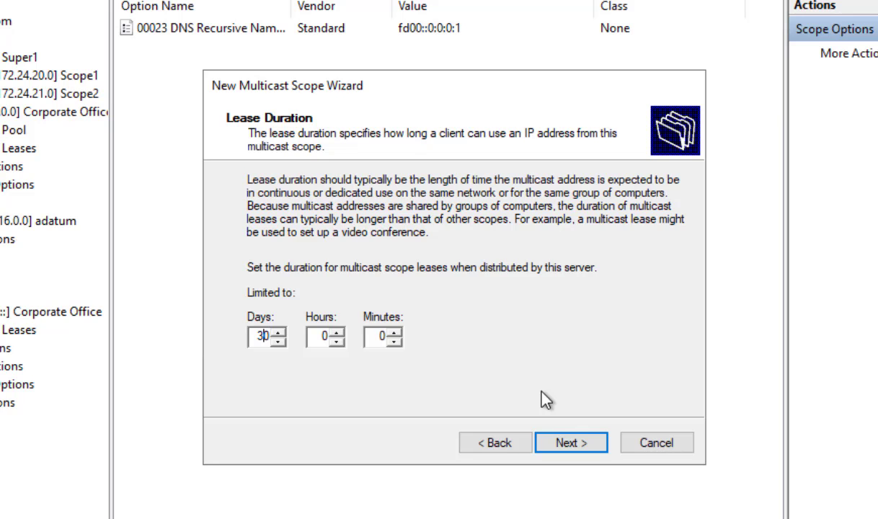
{"action": "left_click", "coordinate": [574, 443]}
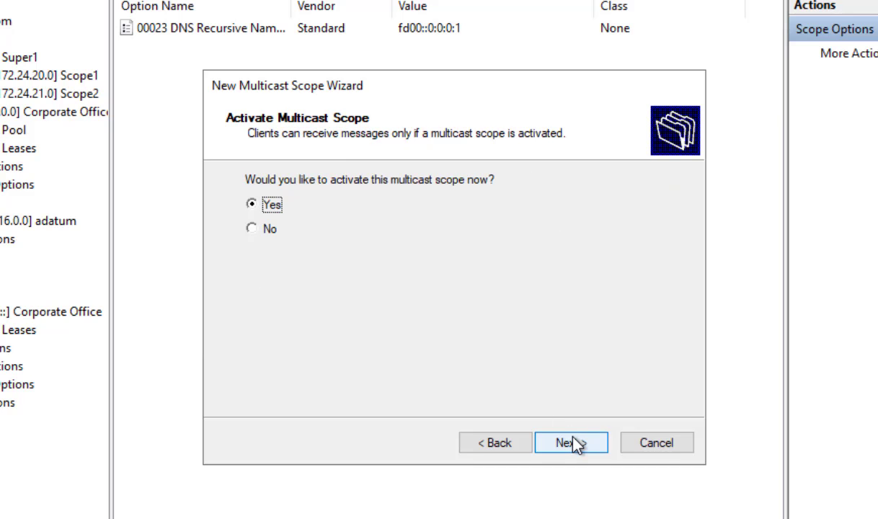
{"action": "left_click", "coordinate": [575, 442]}
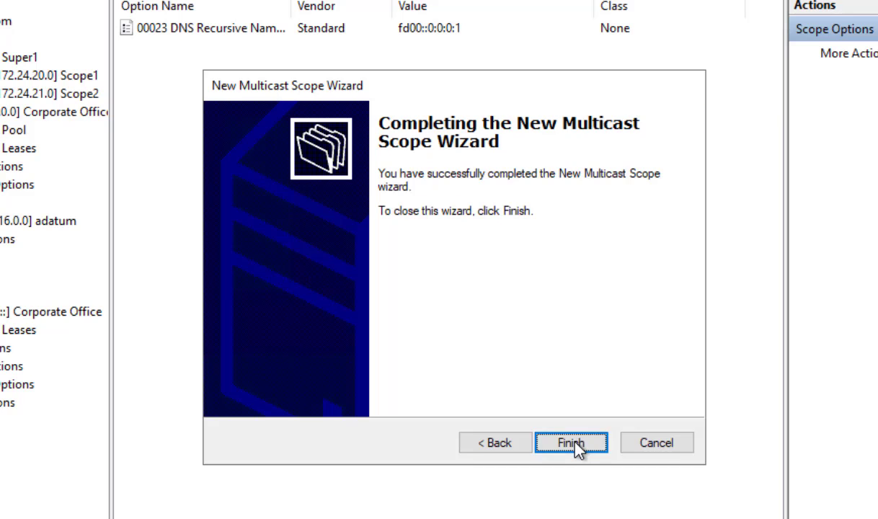
{"action": "left_click", "coordinate": [573, 444]}
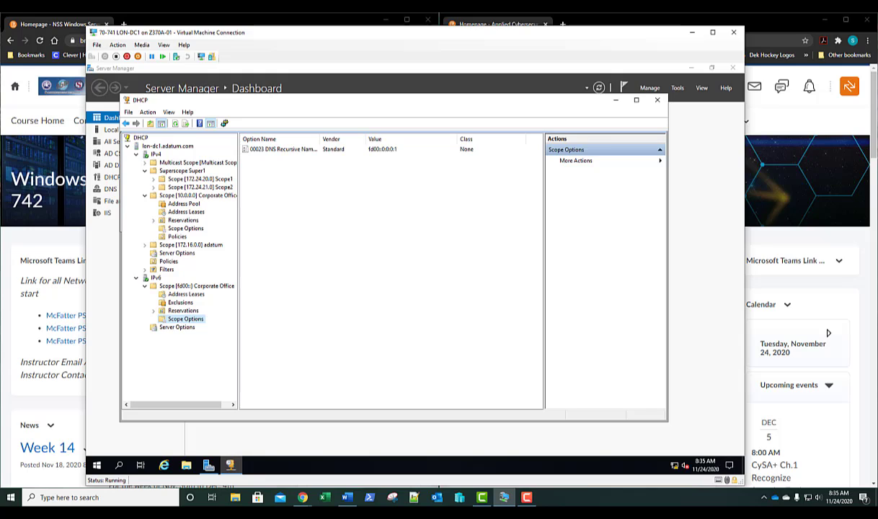
{"action": "double_click", "coordinate": [152, 165]}
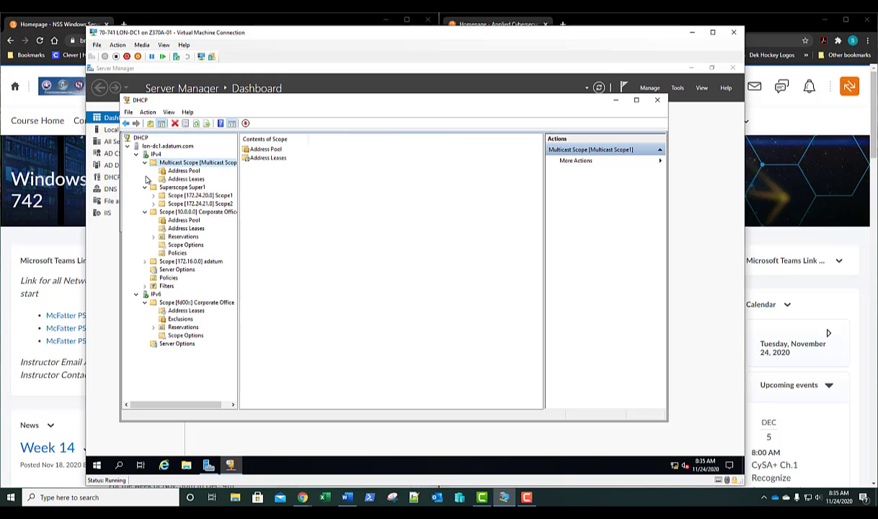
{"action": "left_click", "coordinate": [184, 171]}
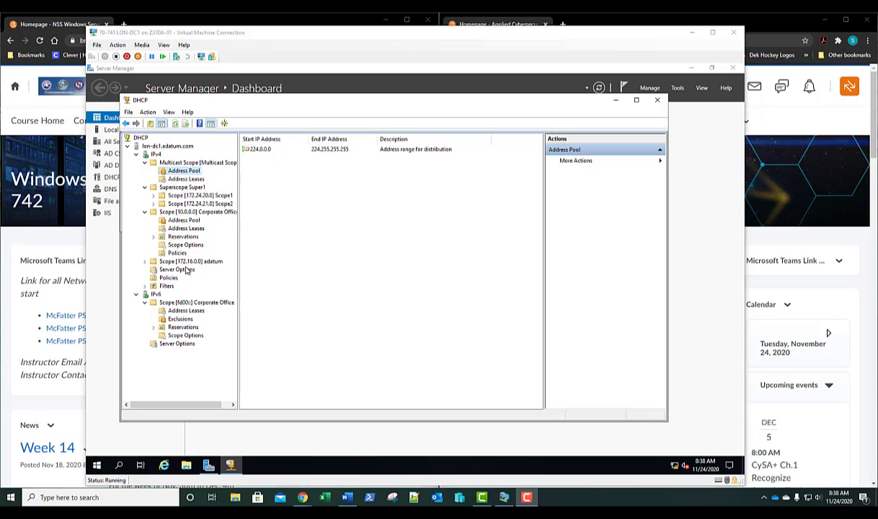
Start a new IPv4 scope on the server and name it NormalScope.
{"action": "right_click", "coordinate": [157, 155]}
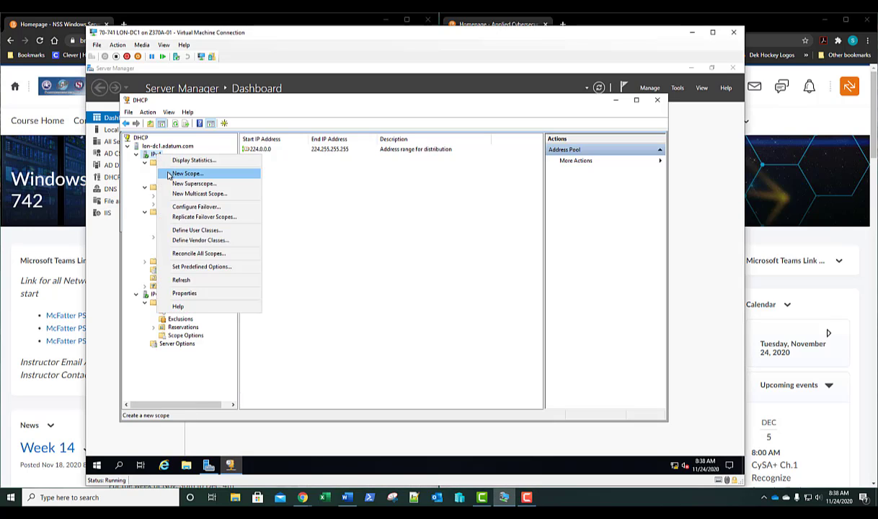
{"action": "left_click", "coordinate": [169, 174]}
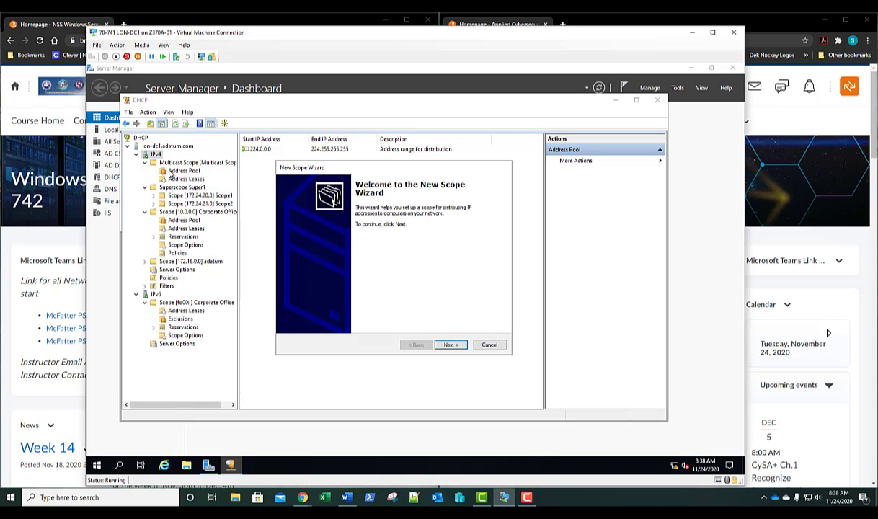
{"action": "key", "text": "Return"}
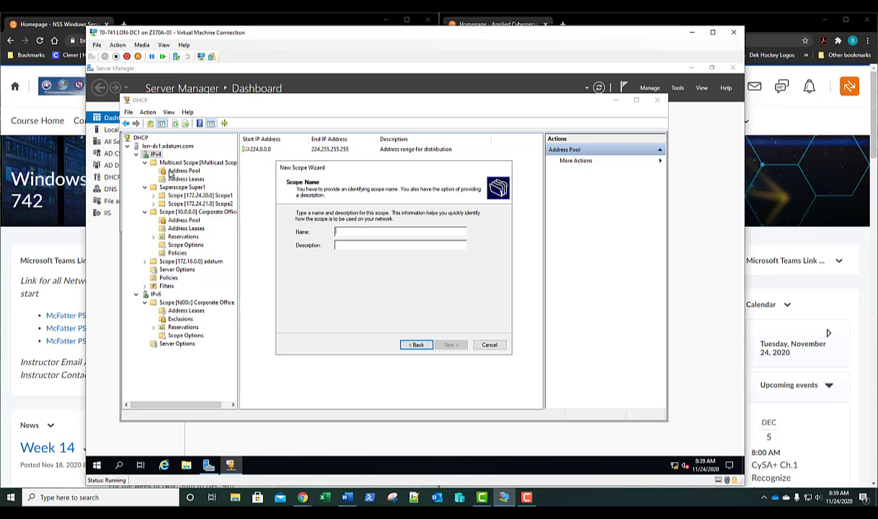
{"action": "type", "text": "N"}
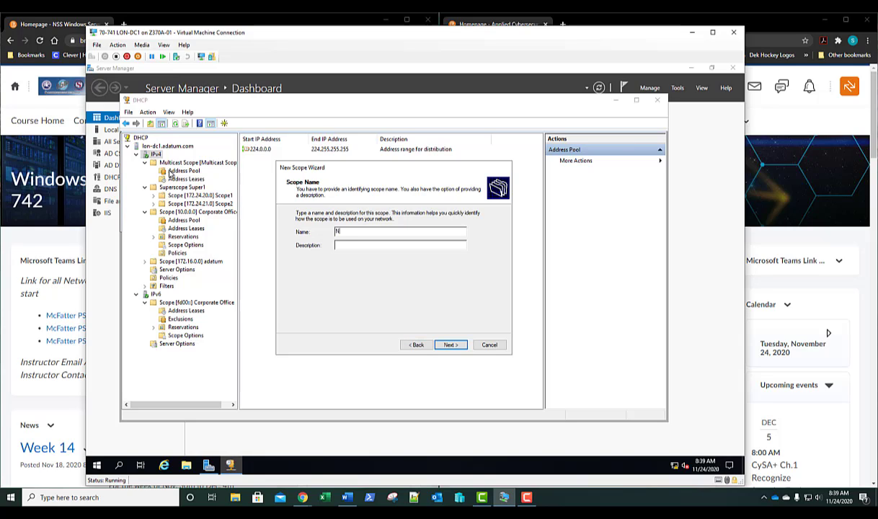
{"action": "type", "text": "ormalScope"}
{"action": "key", "text": "Return"}
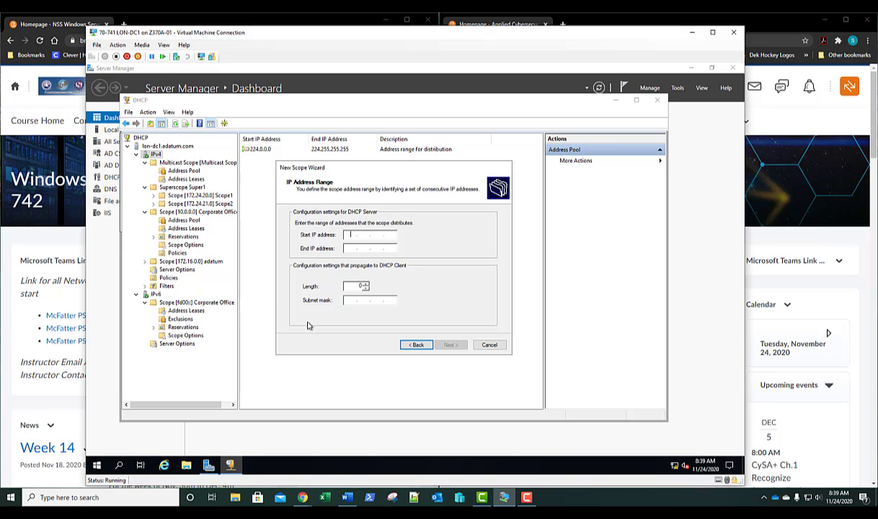
Define NormalScope's address range within the 172.24.25.0 subnet, starting at 172.24.25.50.
{"action": "type", "text": "172.24.25.50"}
{"action": "key", "text": "Tab"}
{"action": "type", "text": "172.24."}
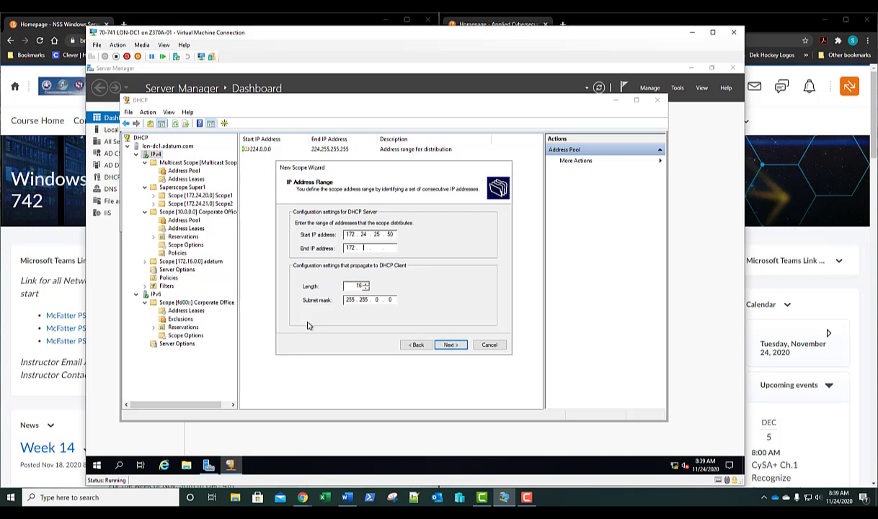
{"action": "type", "text": "25200254"}
{"action": "key", "text": "BackSpace"}
{"action": "key", "text": "BackSpace"}
{"action": "type", "text": "5"}
{"action": "key", "text": "Return"}
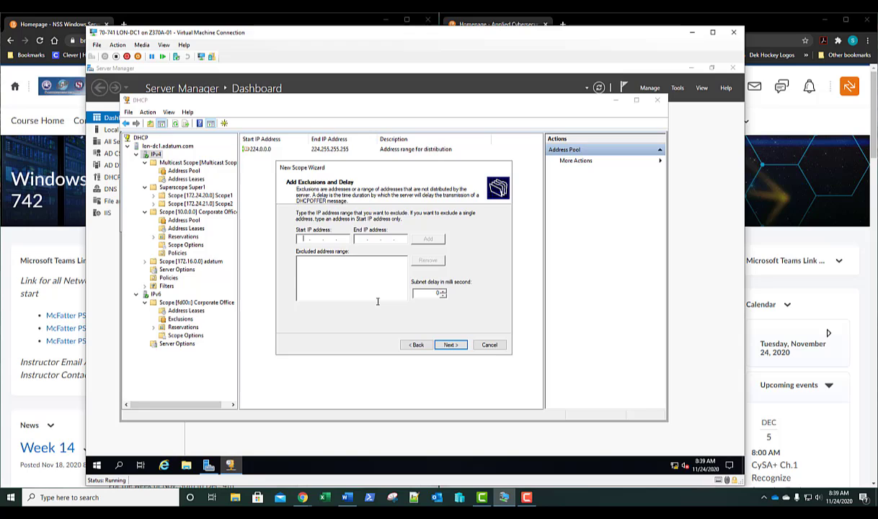
Leave NormalScope's exclusions empty, keep the default lease duration and choose to configure the DHCP options immediately.
{"action": "key", "text": "Return"}
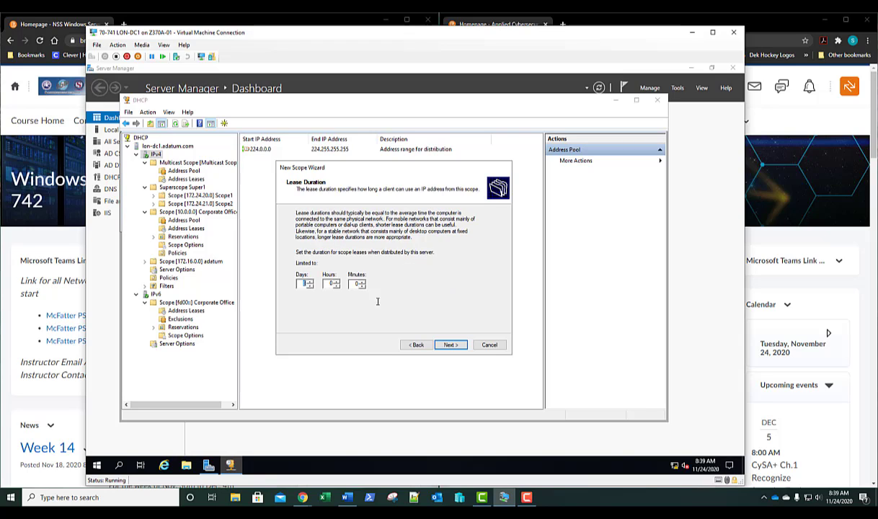
{"action": "key", "text": "Return"}
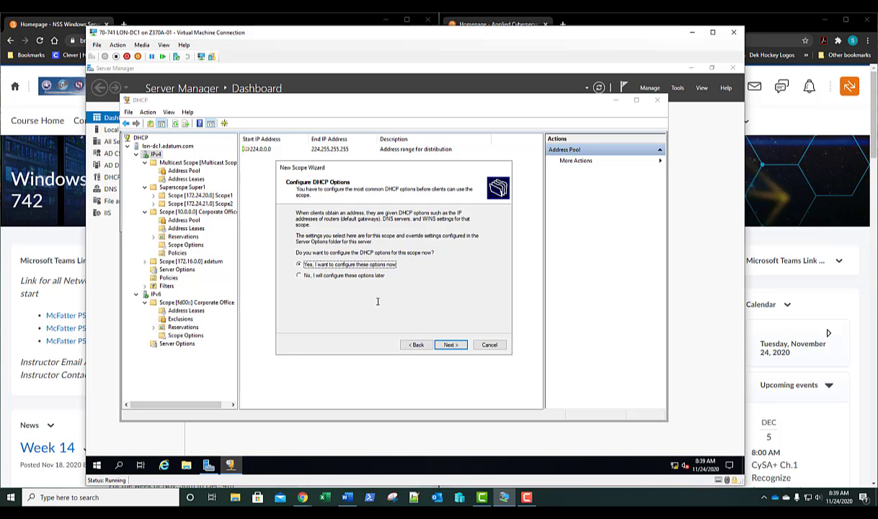
{"action": "key", "text": "Return"}
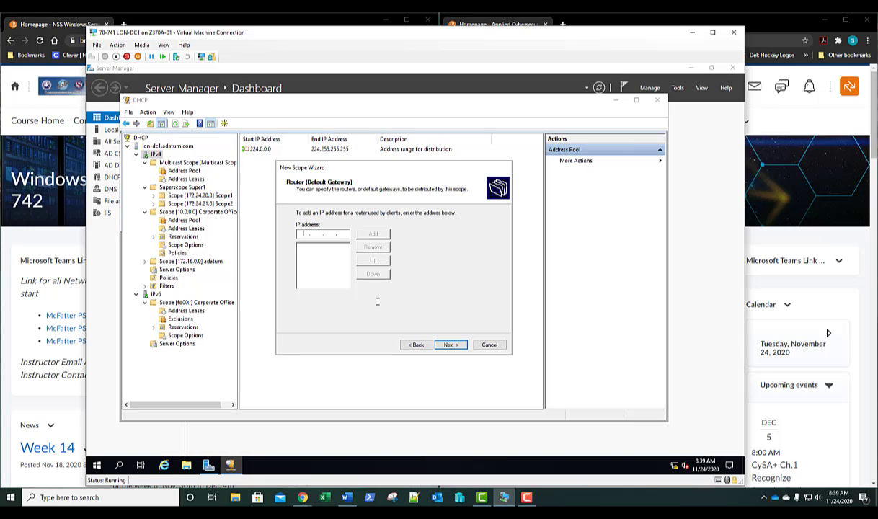
Add 172.24.25.20 as the router (default gateway) for NormalScope.
{"action": "type", "text": "172 . 24 . 25 . 20"}
{"action": "left_click", "coordinate": [372, 233]}
{"action": "left_click", "coordinate": [448, 345]}
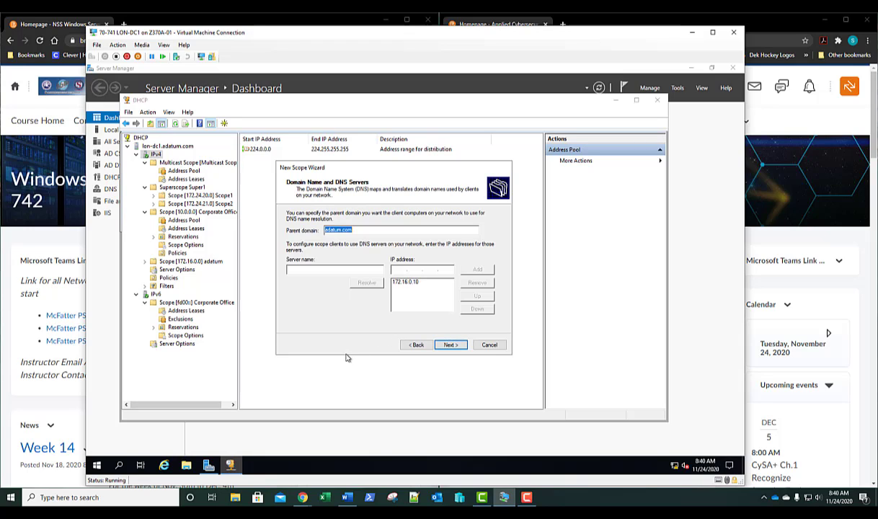
Accept NormalScope's DNS settings, leave the WINS servers empty and finish creating the scope with immediate activation.
{"action": "left_click", "coordinate": [452, 346]}
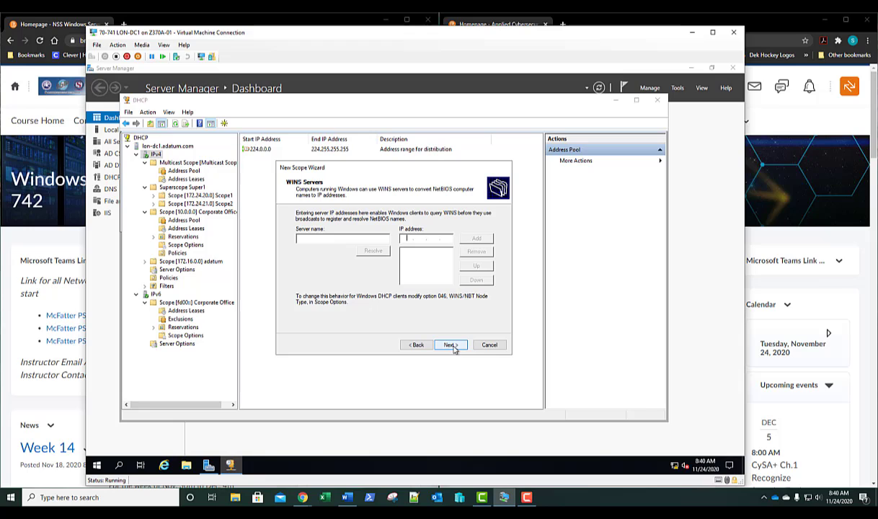
{"action": "left_click", "coordinate": [452, 346]}
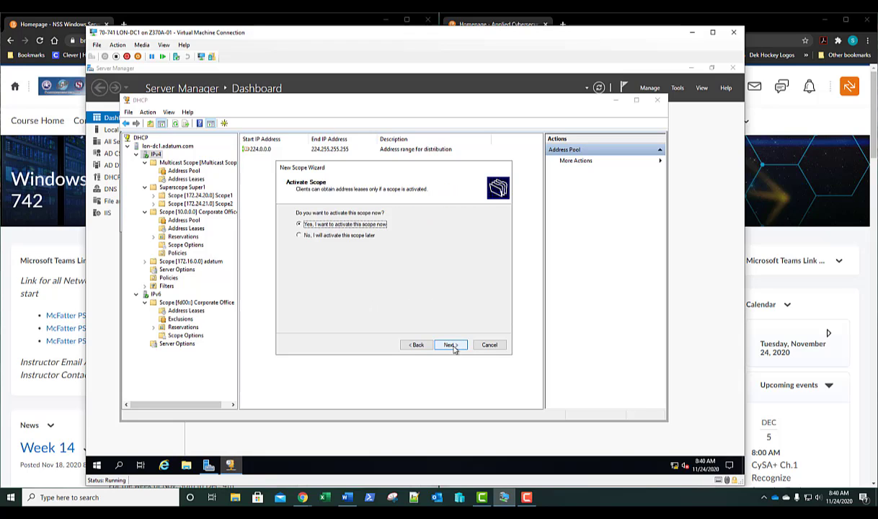
{"action": "left_click", "coordinate": [452, 346]}
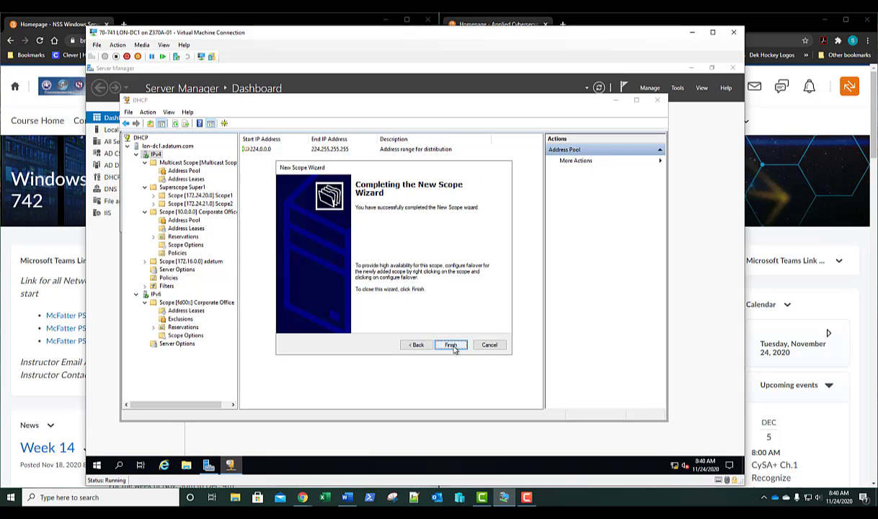
{"action": "left_click", "coordinate": [452, 346]}
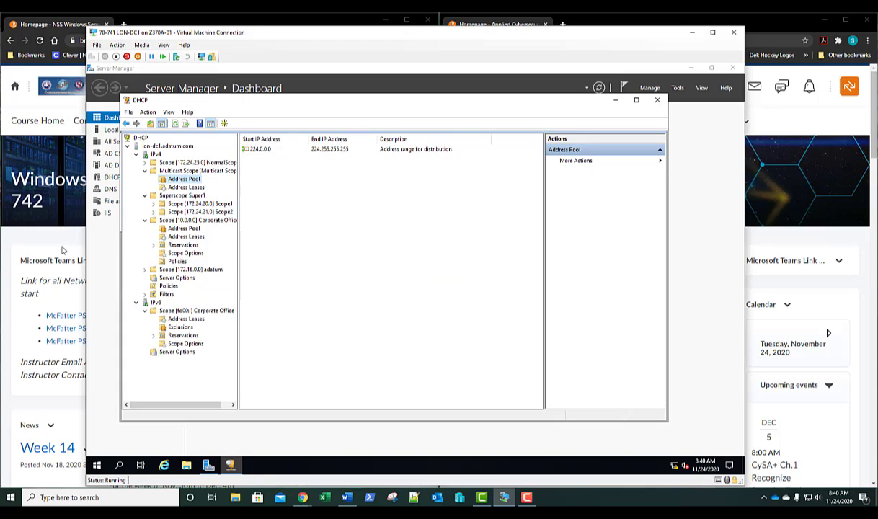
Add a new IPv4 DHCP vendor class with the display name Nortel Phones and the description Desk Phone.
{"action": "right_click", "coordinate": [159, 155]}
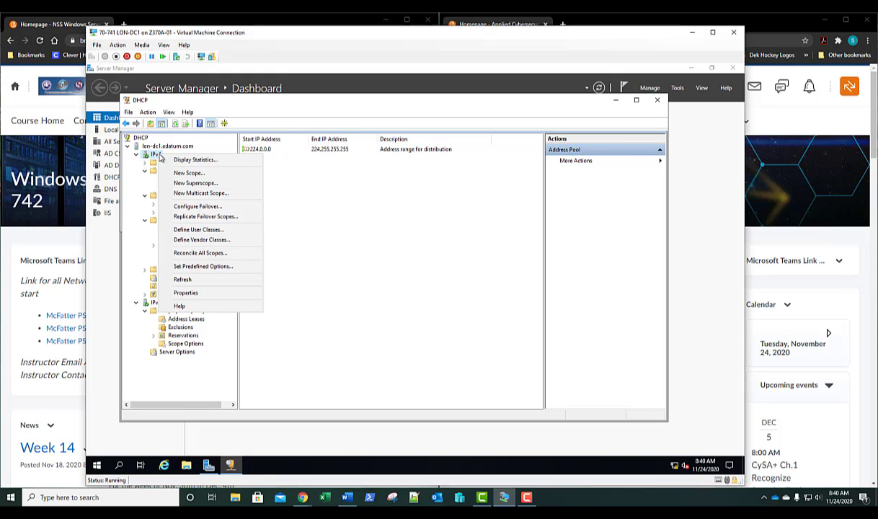
{"action": "left_click", "coordinate": [181, 243]}
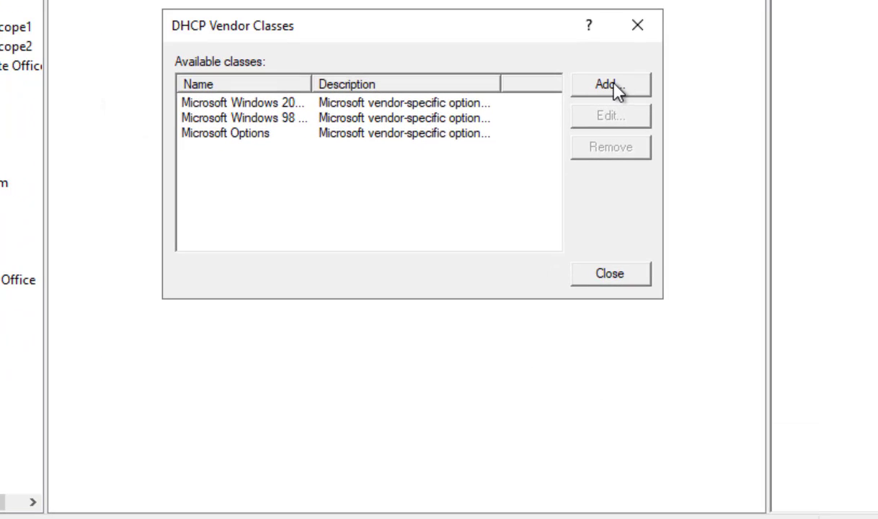
{"action": "left_click", "coordinate": [613, 87]}
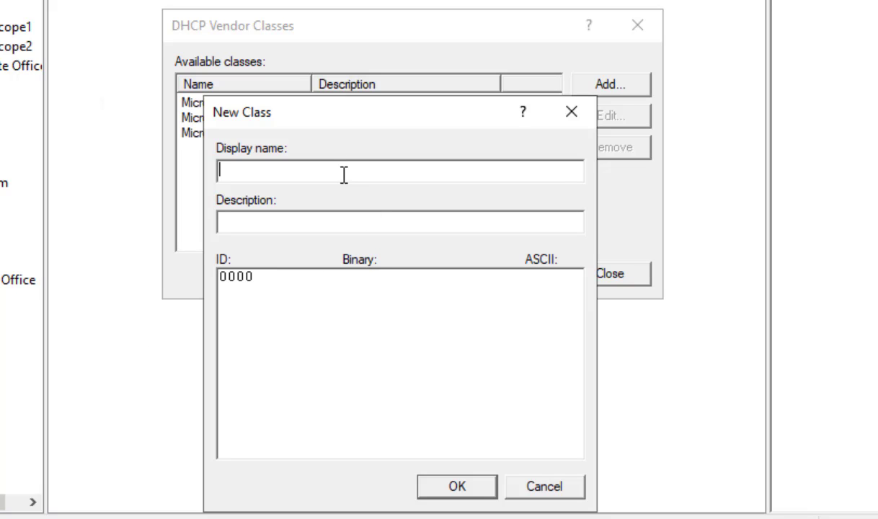
{"action": "type", "text": "Nortel Phones"}
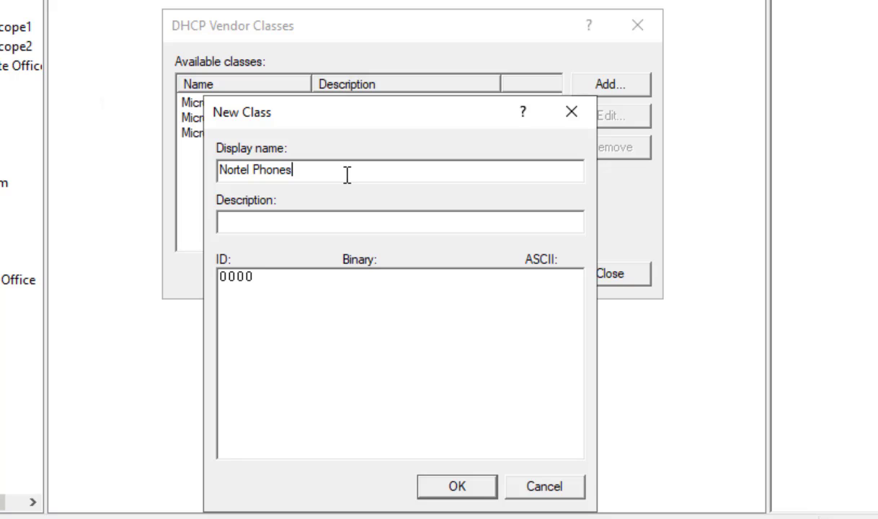
{"action": "left_click", "coordinate": [350, 220]}
{"action": "type", "text": "Desk Ph"}
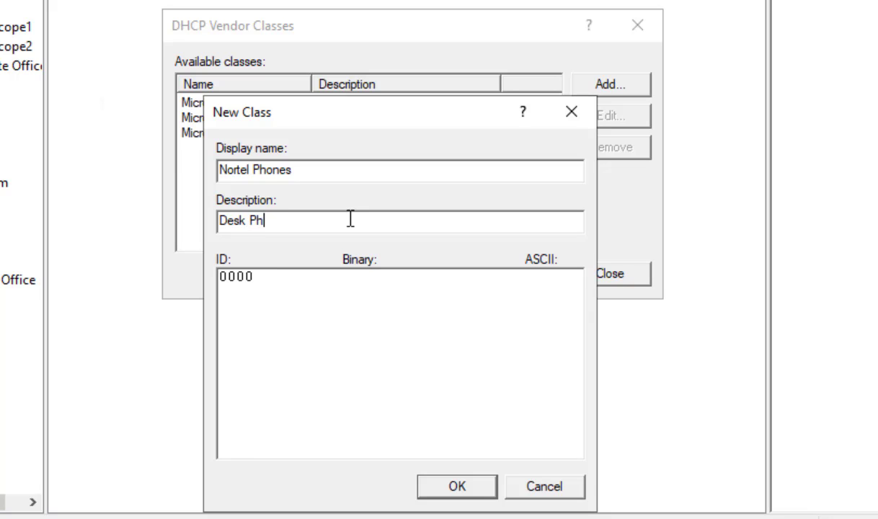
{"action": "type", "text": "one"}
Set the vendor class's ASCII ID to "Nortel-i 2004-A", save the class and close the vendor classes list.
{"action": "left_click", "coordinate": [550, 279]}
{"action": "type", "text": "Nortel"}
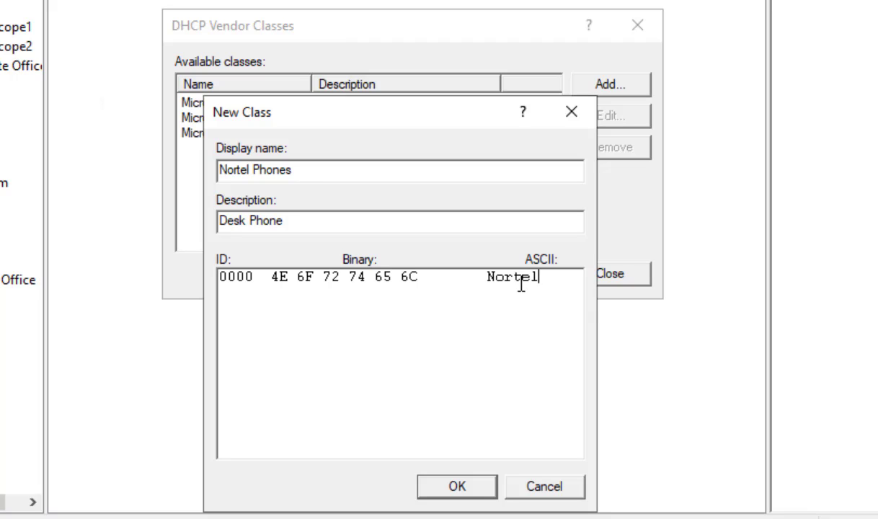
{"action": "type", "text": "-i"}
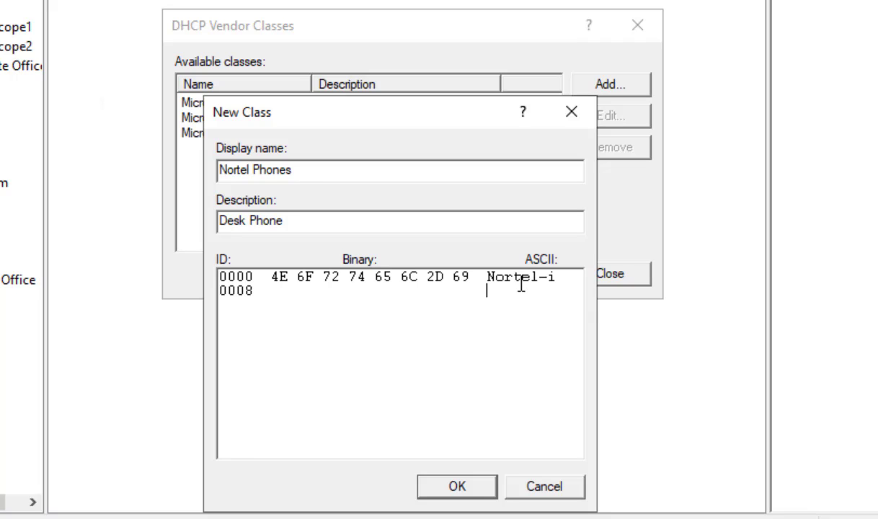
{"action": "type", "text": " 2004-"}
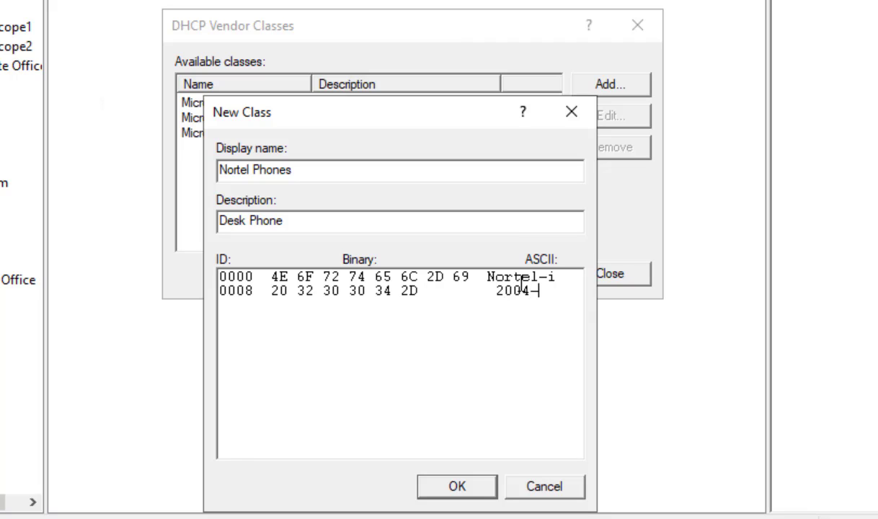
{"action": "type", "text": "A"}
{"action": "left_click", "coordinate": [459, 487]}
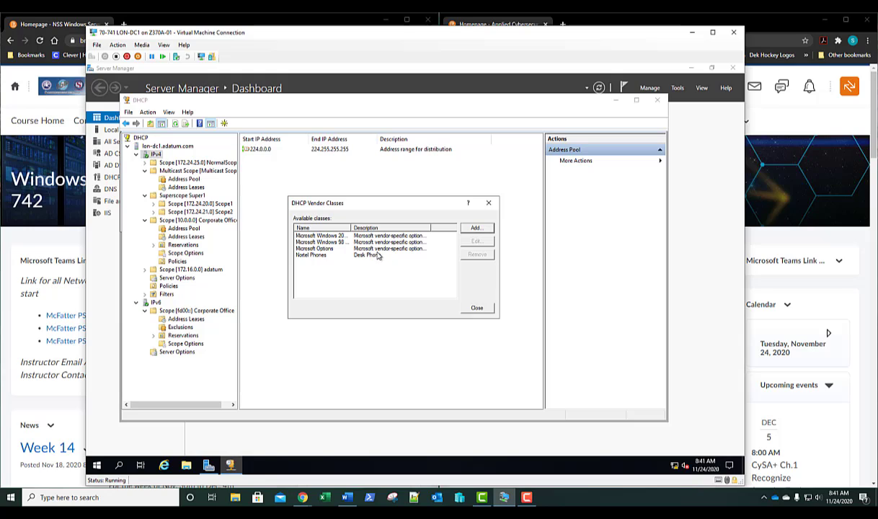
{"action": "left_click", "coordinate": [476, 308]}
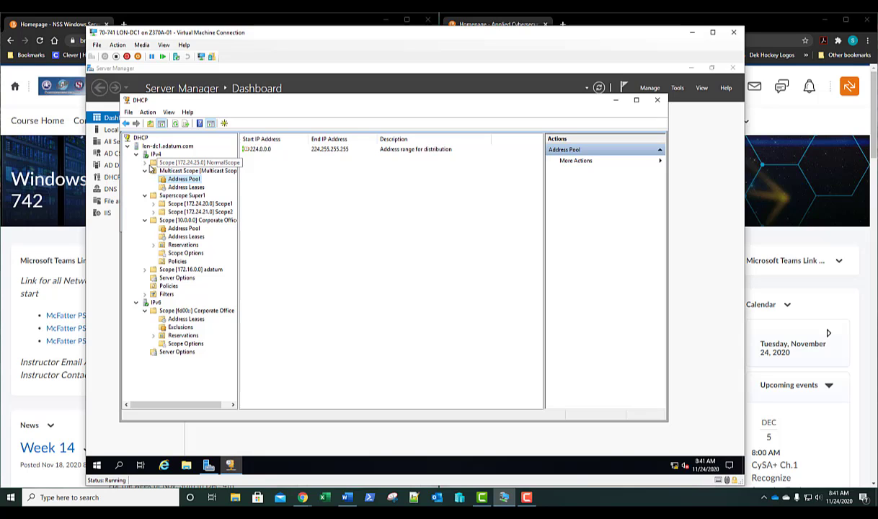
Expand NormalScope and open its Policies.
{"action": "left_click", "coordinate": [144, 163]}
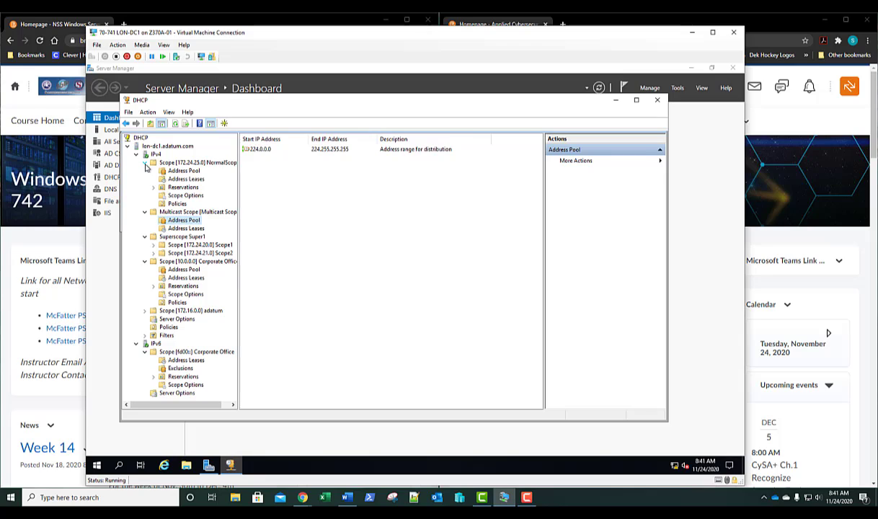
{"action": "left_click", "coordinate": [177, 204]}
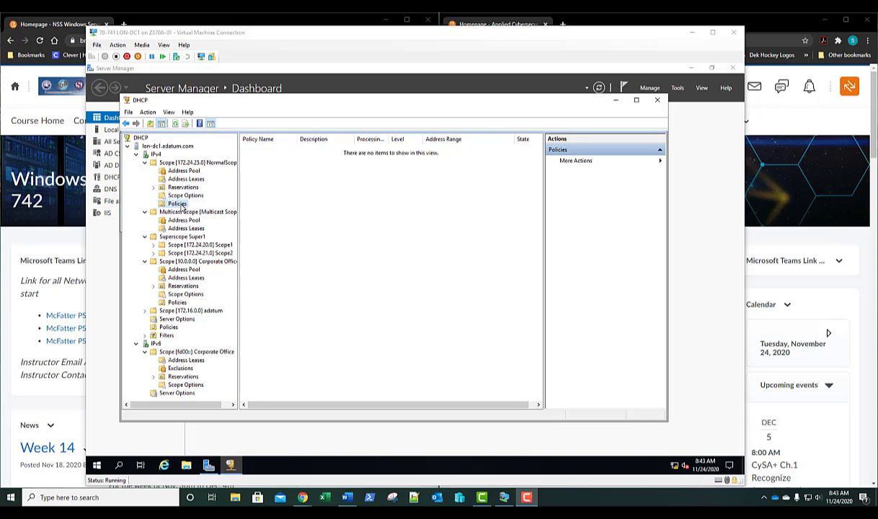
{"action": "left_click", "coordinate": [155, 154]}
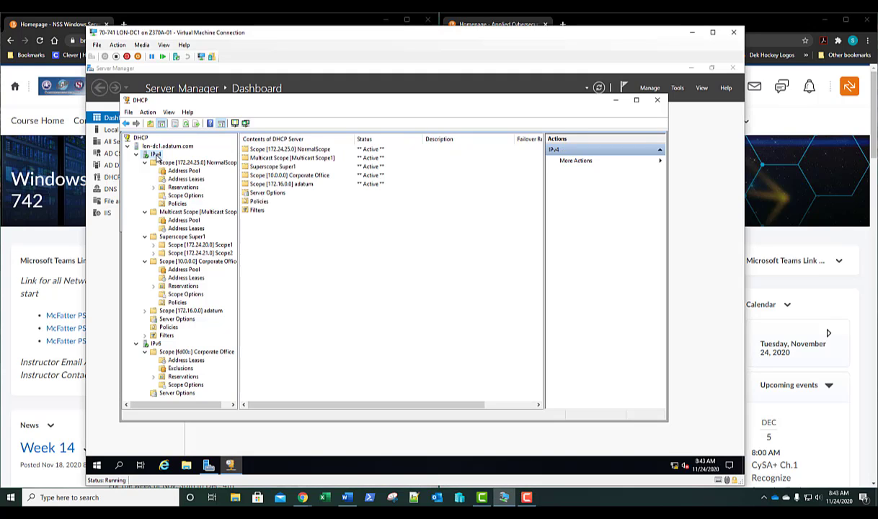
{"action": "left_click", "coordinate": [259, 202]}
{"action": "right_click", "coordinate": [259, 202]}
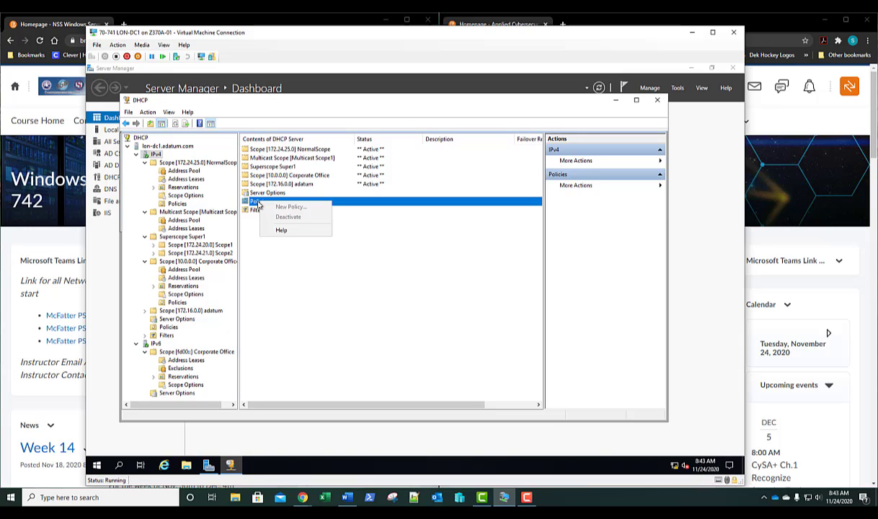
{"action": "key", "text": "Escape"}
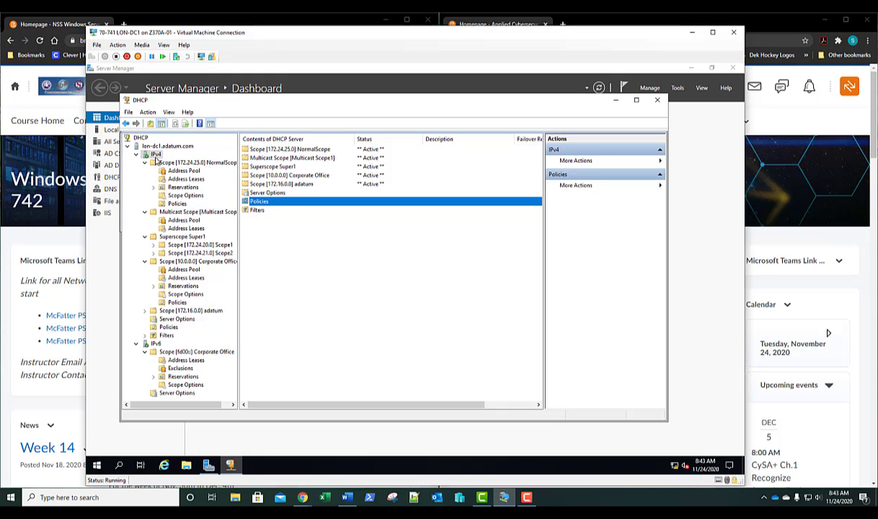
Start a new policy for NormalScope named Policy1, leaving its description empty.
{"action": "right_click", "coordinate": [177, 205]}
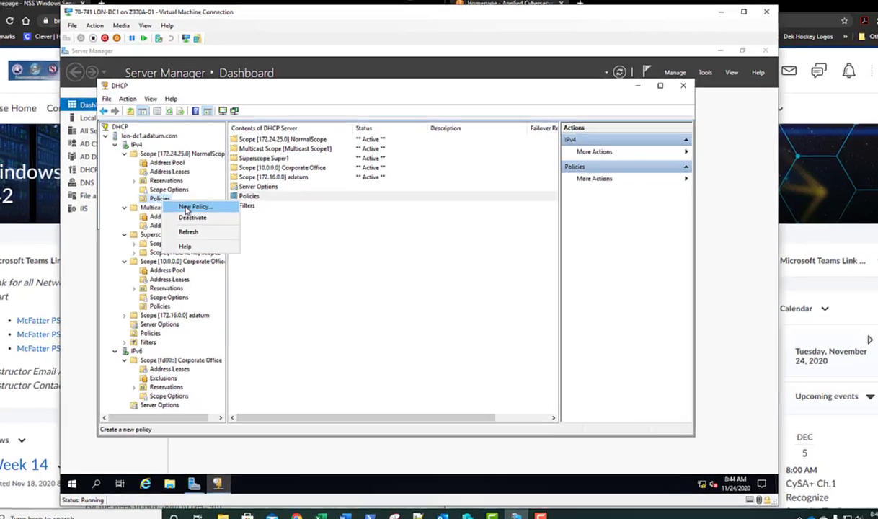
{"action": "left_click", "coordinate": [205, 212]}
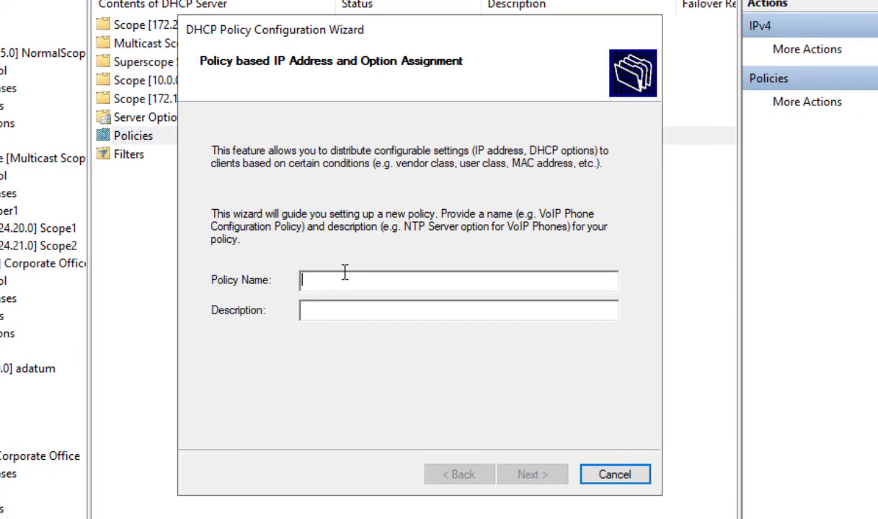
{"action": "type", "text": "poli"}
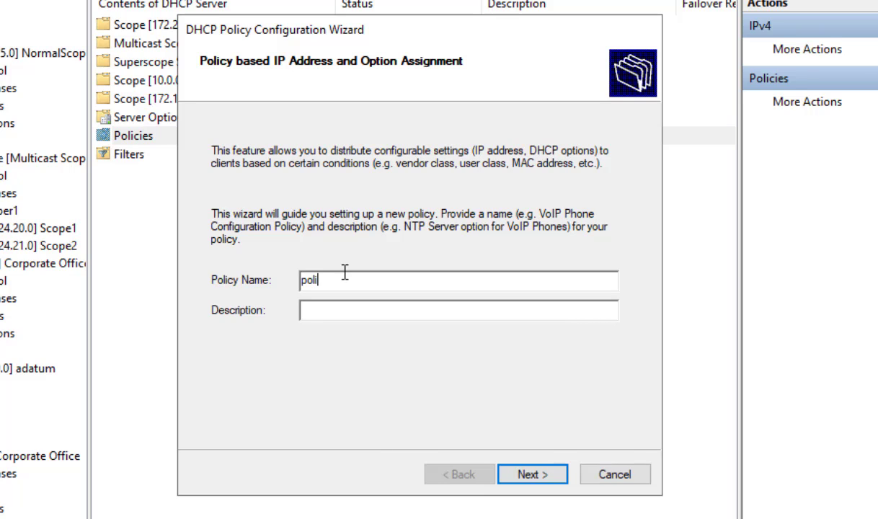
{"action": "type", "text": "cy1"}
{"action": "key", "text": "Delete"}
{"action": "type", "text": "P"}
{"action": "key", "text": "End"}
{"action": "key", "text": "Return"}
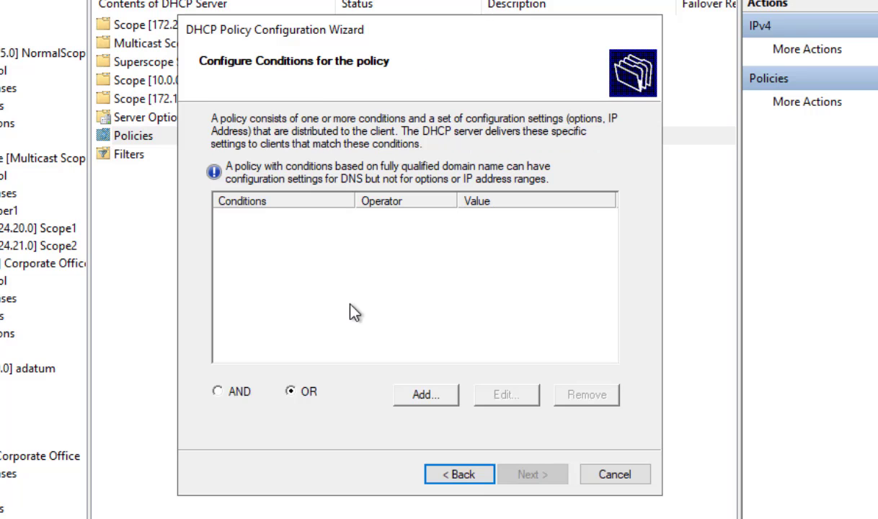
Add the condition Vendor Class Equals Nortel Phones to Policy1 and continue to the policy's address settings.
{"action": "left_click", "coordinate": [426, 395]}
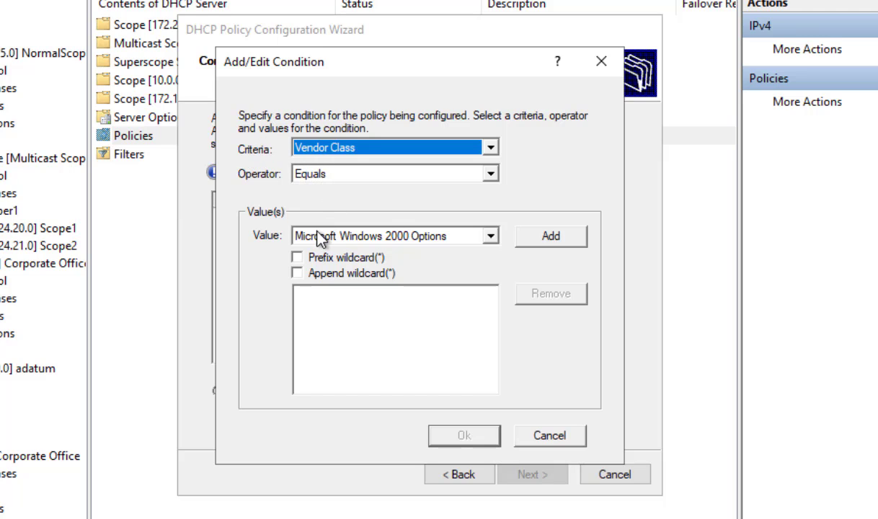
{"action": "left_click", "coordinate": [491, 237]}
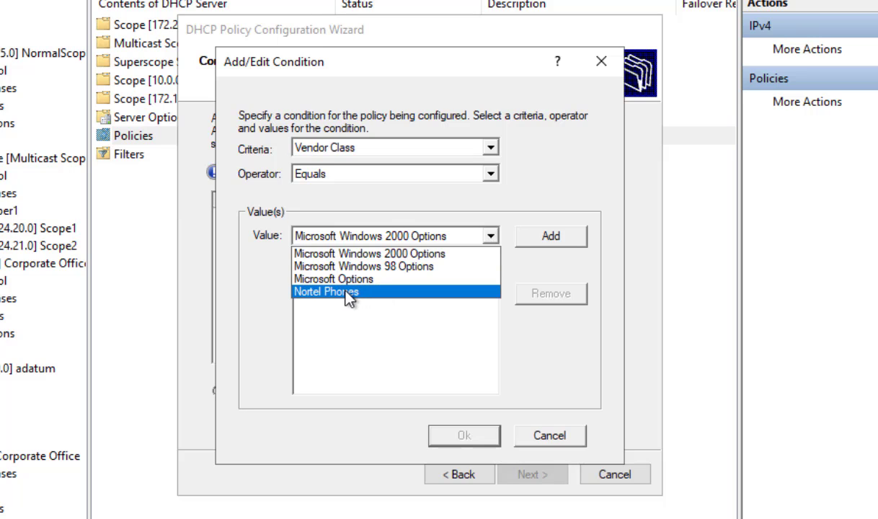
{"action": "left_click", "coordinate": [346, 292]}
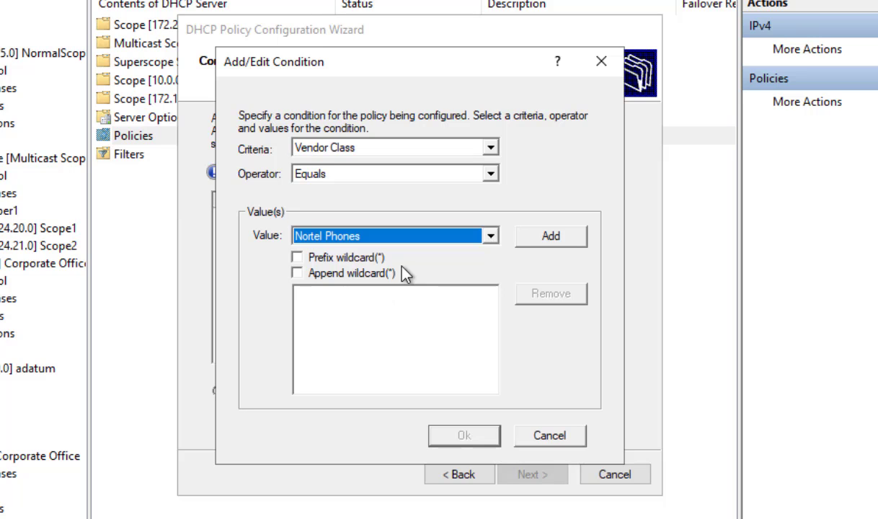
{"action": "left_click", "coordinate": [549, 238]}
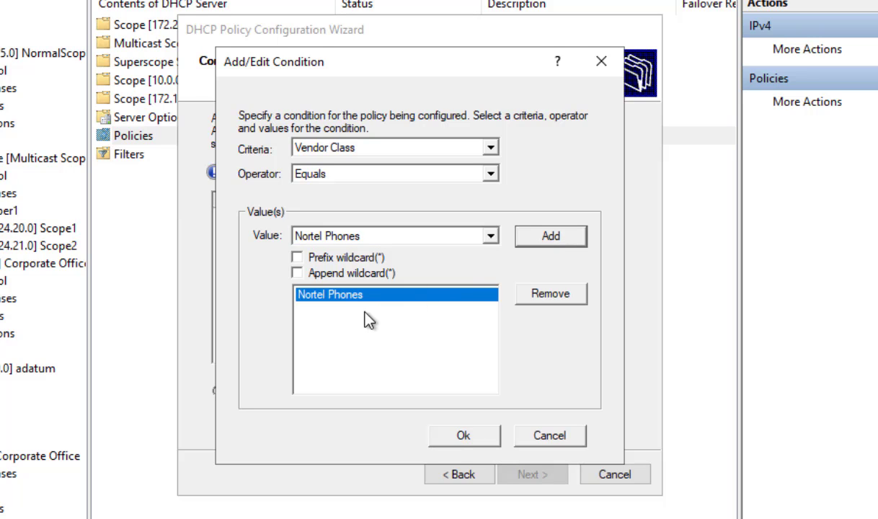
{"action": "left_click", "coordinate": [465, 438]}
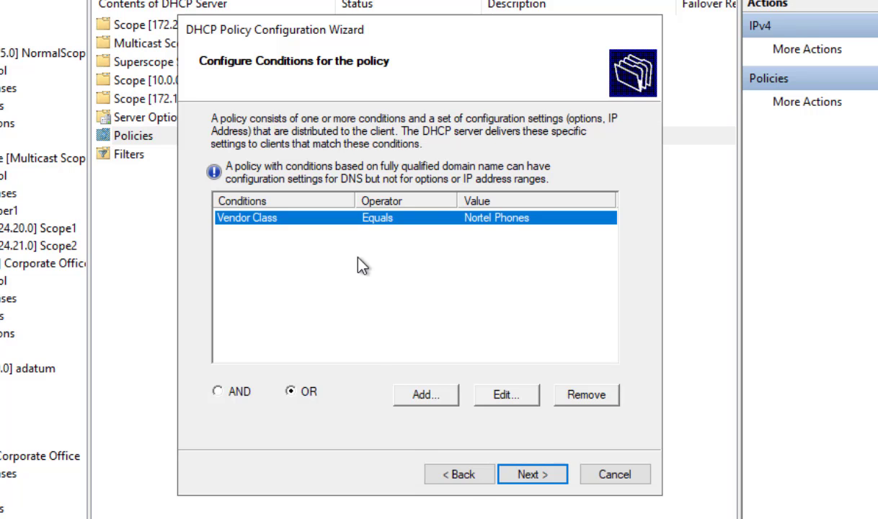
{"action": "left_click", "coordinate": [533, 475]}
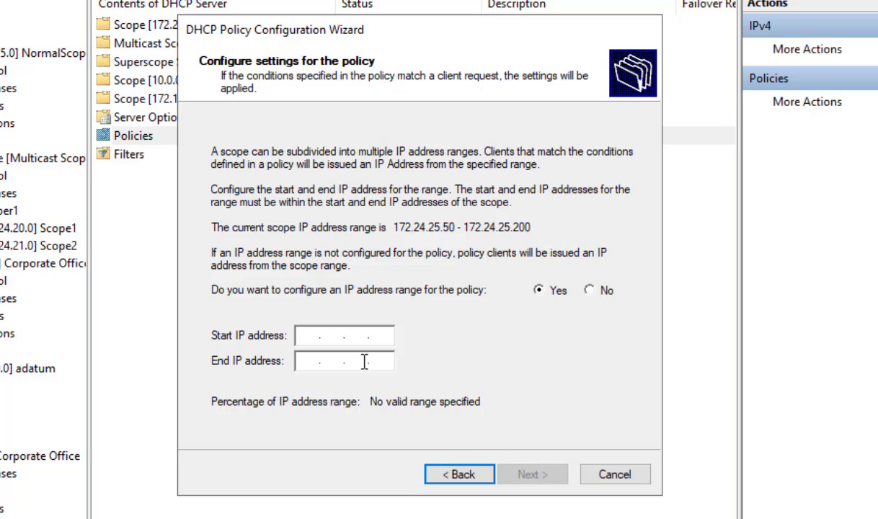
Give Policy1 the address range 172.24.25.50 to 172.24.25.99 and finish creating it without any DHCP options.
{"action": "left_click", "coordinate": [305, 331]}
{"action": "type", "text": "172 . 24 .. 25 . 50"}
{"action": "key", "text": "Tab"}
{"action": "type", "text": "172 . 24 . 25 "}
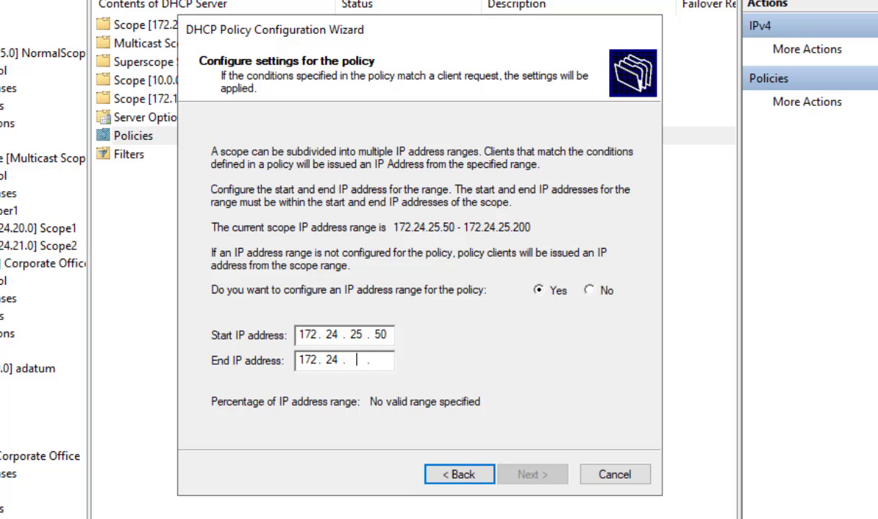
{"action": "type", "text": ". 99"}
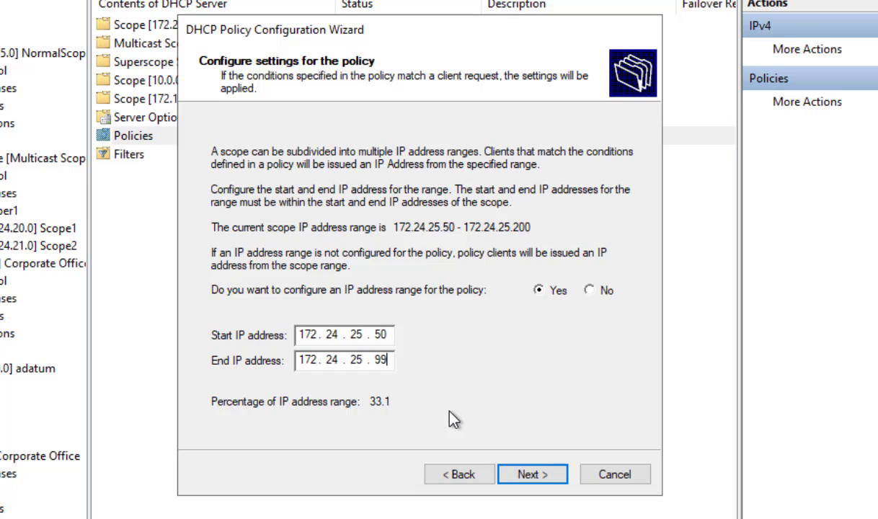
{"action": "left_click", "coordinate": [531, 478]}
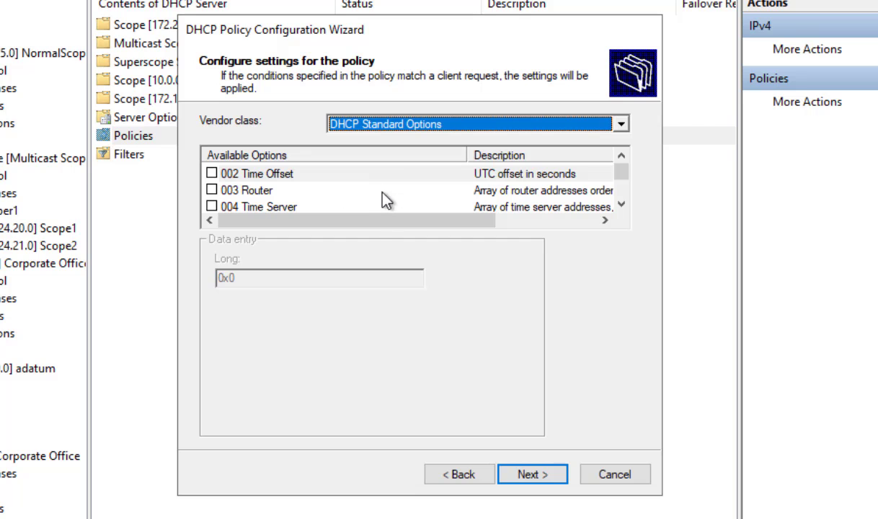
{"action": "left_click", "coordinate": [527, 475]}
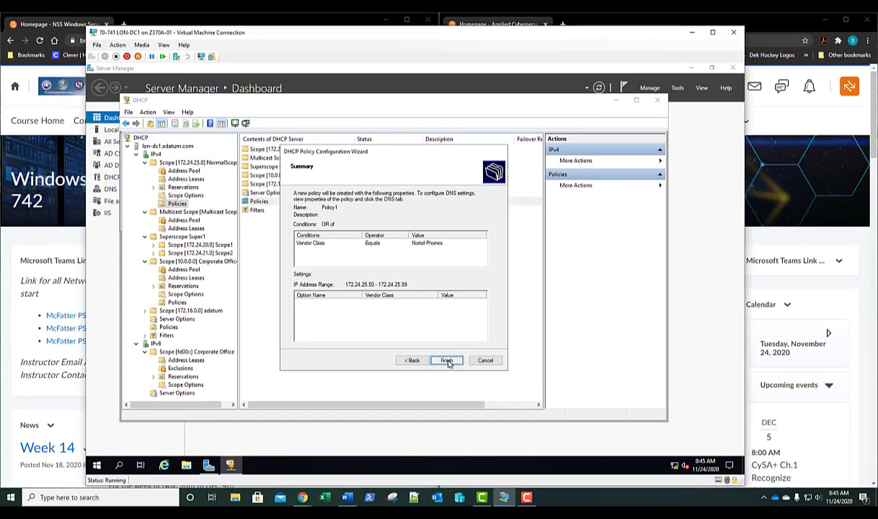
{"action": "left_click", "coordinate": [532, 476]}
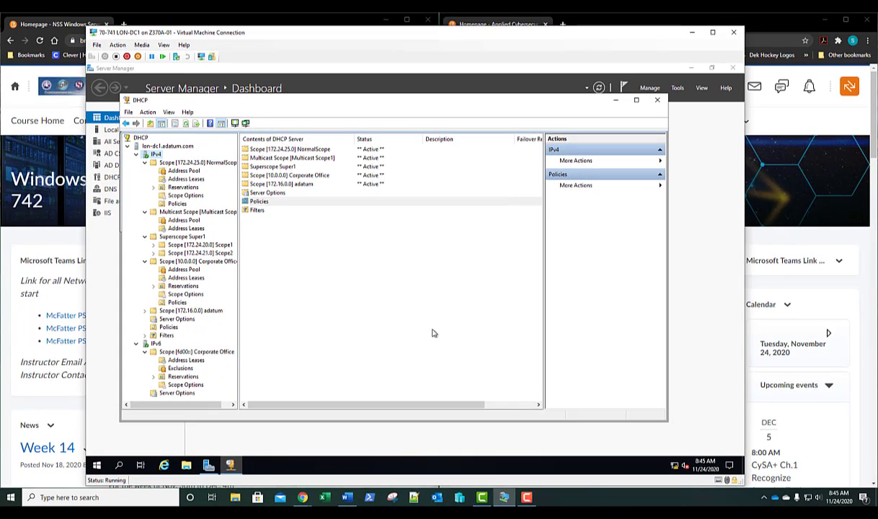
Enable a policy-specific, limited lease duration in the properties of NormalScope's Policy1 and save the change.
{"action": "left_click", "coordinate": [178, 204]}
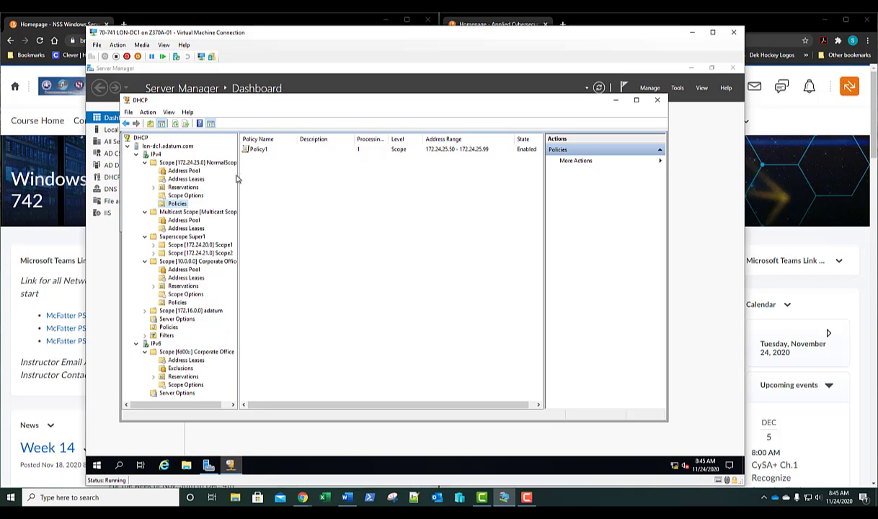
{"action": "right_click", "coordinate": [261, 152]}
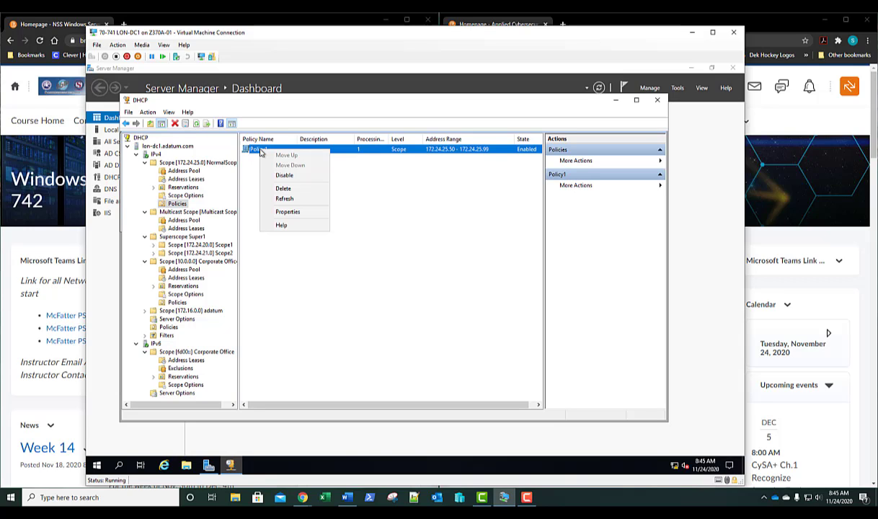
{"action": "left_click", "coordinate": [286, 212]}
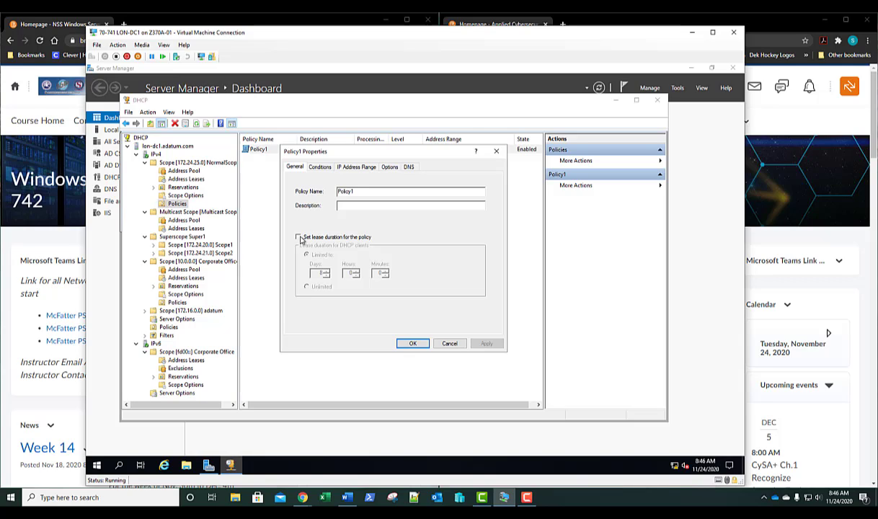
{"action": "left_click", "coordinate": [298, 237]}
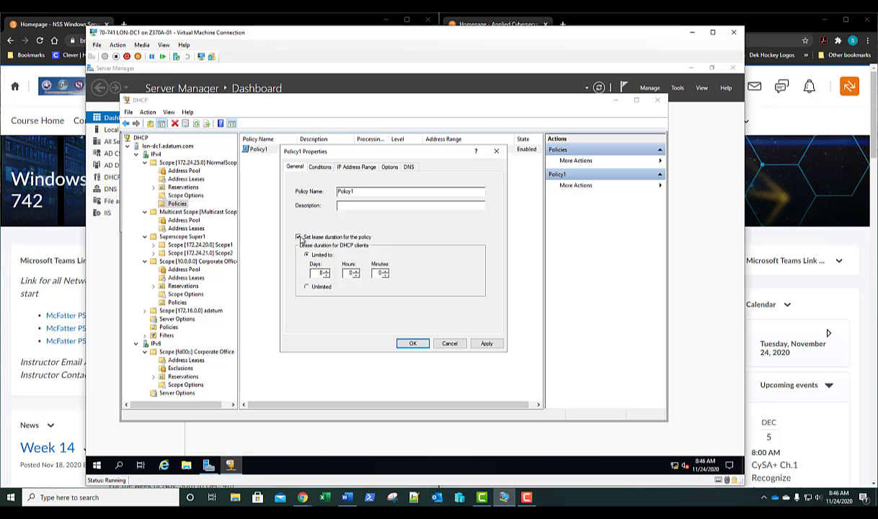
{"action": "double_click", "coordinate": [323, 273]}
{"action": "left_click", "coordinate": [414, 344]}
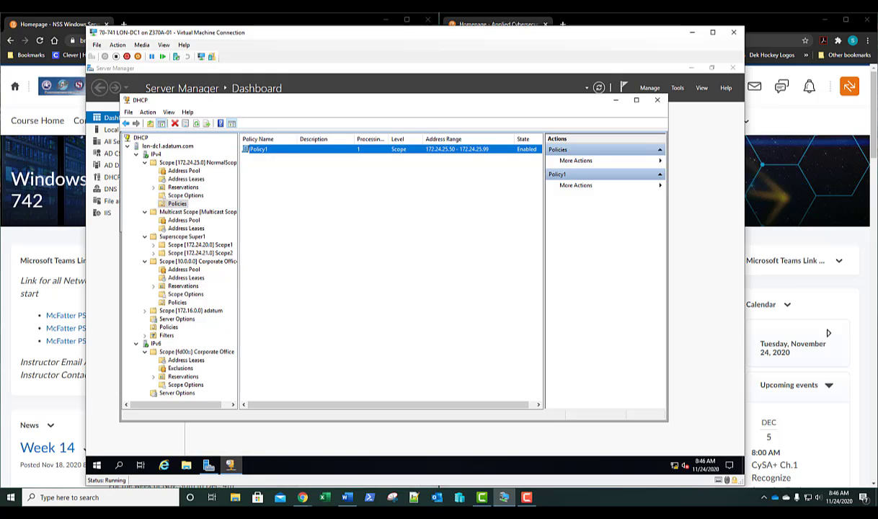
{"action": "left_click", "coordinate": [1, 387]}
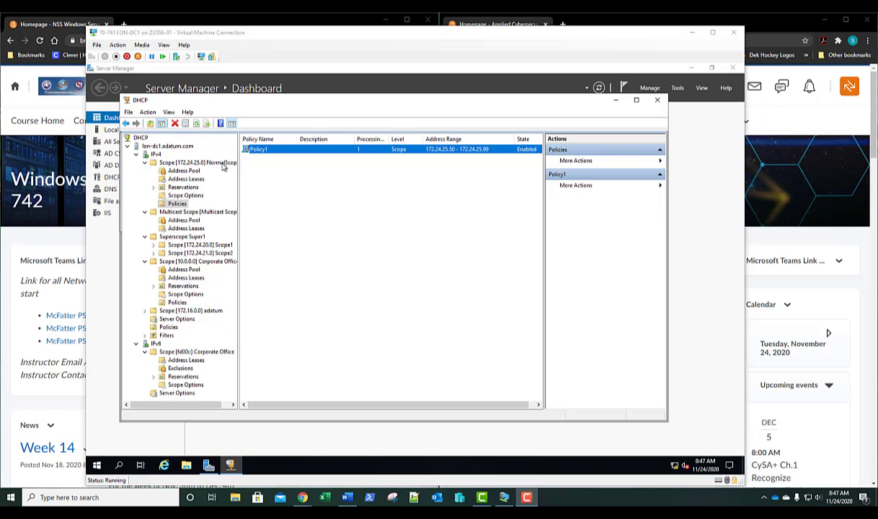
Start a new reservation in NormalScope named PC1 with the IP address 172.24.25.214.
{"action": "left_click", "coordinate": [183, 188]}
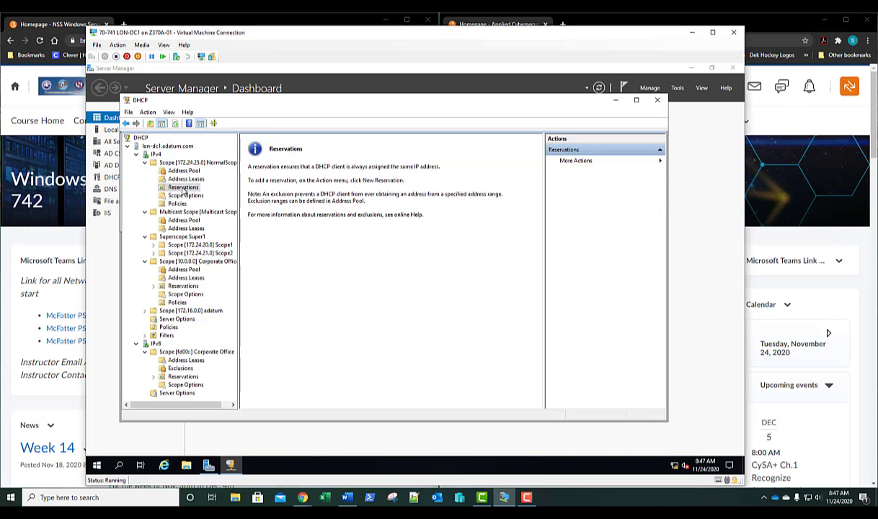
{"action": "right_click", "coordinate": [184, 189]}
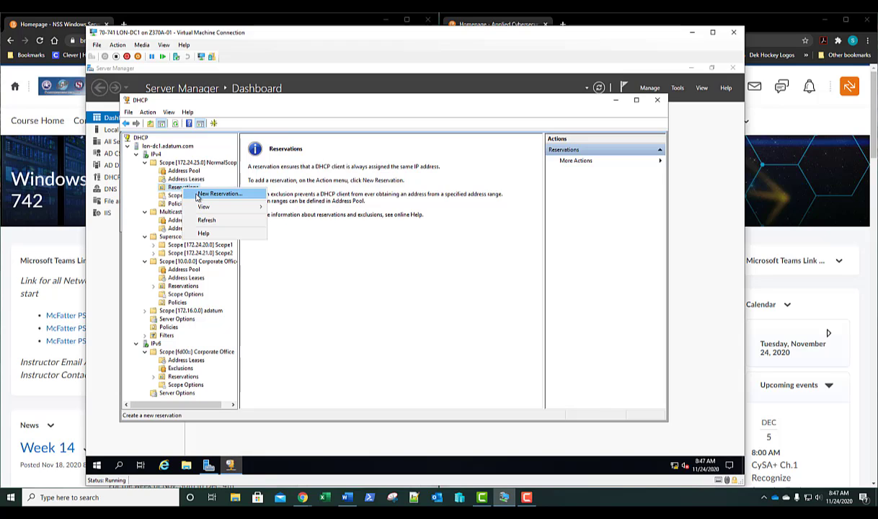
{"action": "left_click", "coordinate": [199, 195]}
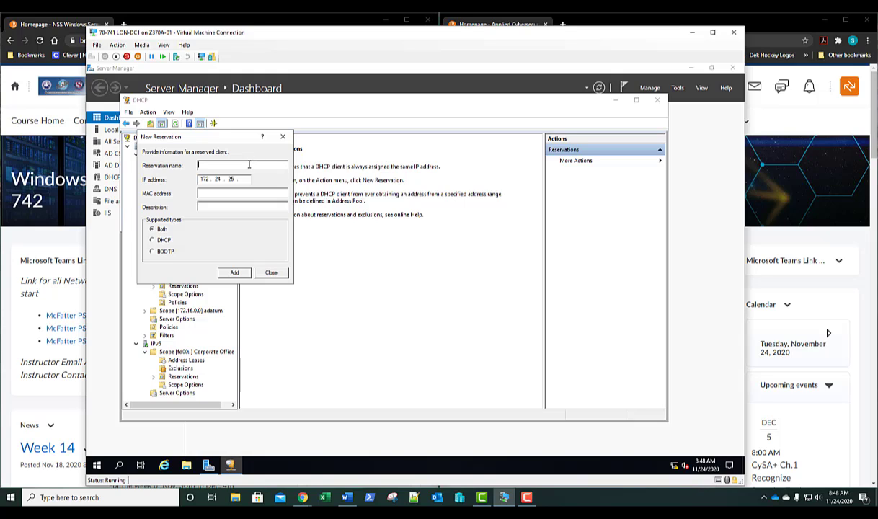
{"action": "type", "text": "PC1"}
{"action": "left_click", "coordinate": [244, 180]}
{"action": "type", "text": "214"}
Enter the MAC address E06595DE051A for PC1, add the reservation for both supported types, and close the reservation form.
{"action": "left_click", "coordinate": [238, 191]}
{"action": "type", "text": "E06595DE051A"}
{"action": "key", "text": "Left"}
{"action": "key", "text": "Left"}
{"action": "key", "text": "Left"}
{"action": "key", "text": "Left"}
{"action": "key", "text": "Left"}
{"action": "key", "text": "Left"}
{"action": "key", "text": "Left"}
{"action": "key", "text": "Left"}
{"action": "key", "text": "Left"}
{"action": "key", "text": "Left"}
{"action": "left_click", "coordinate": [234, 274]}
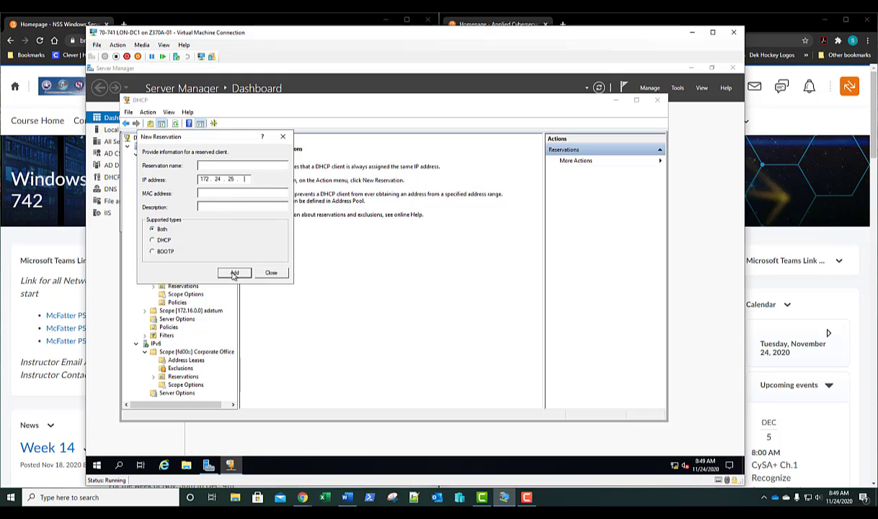
{"action": "left_click", "coordinate": [270, 273]}
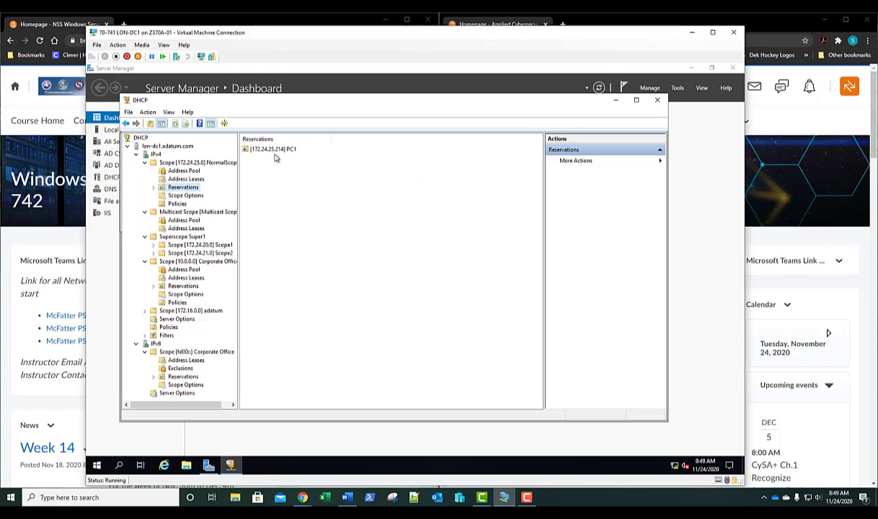